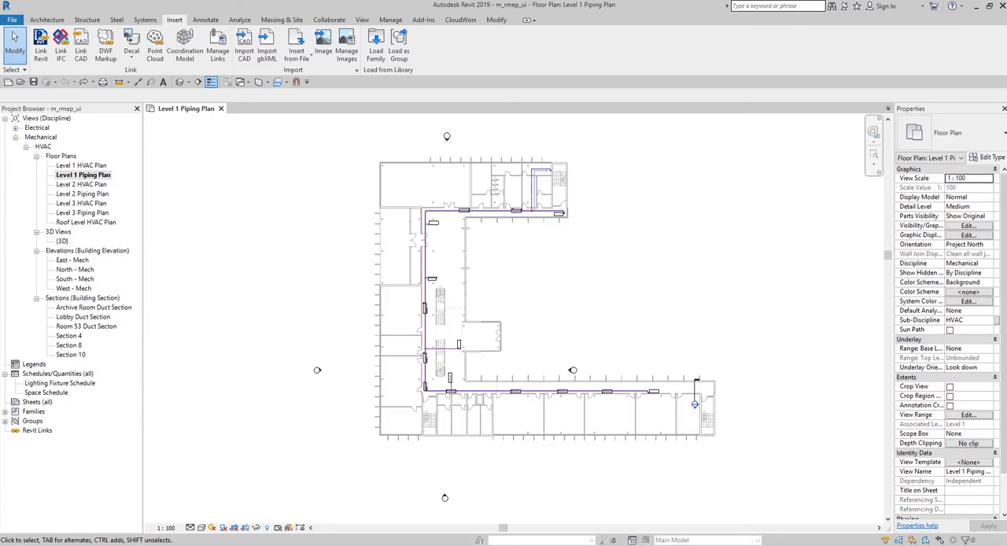
# - Draw a horizontal building section through the west wall of the large northwest room on the Level 1 Piping Plan and open its view
pyautogui.scroll(5, 396, 153)
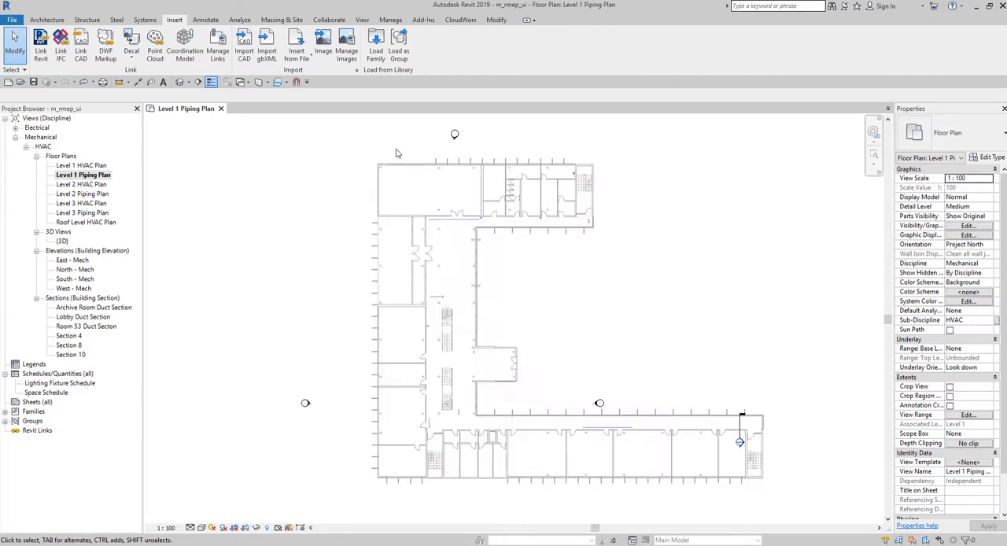
pyautogui.moveTo(507, 245); pyautogui.dragTo(458, 228, button='middle')
pyautogui.scroll(3, 319, 140)
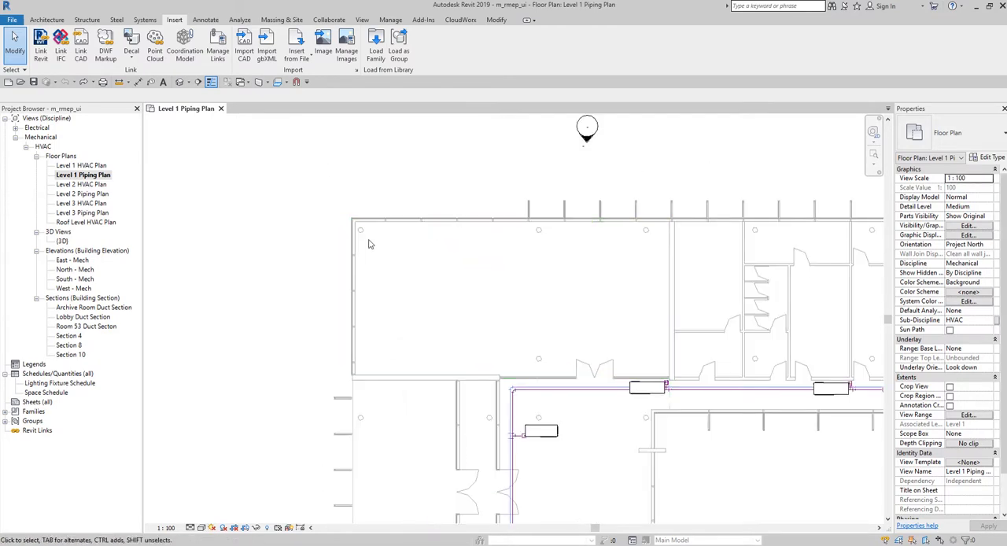
pyautogui.click(211, 82)
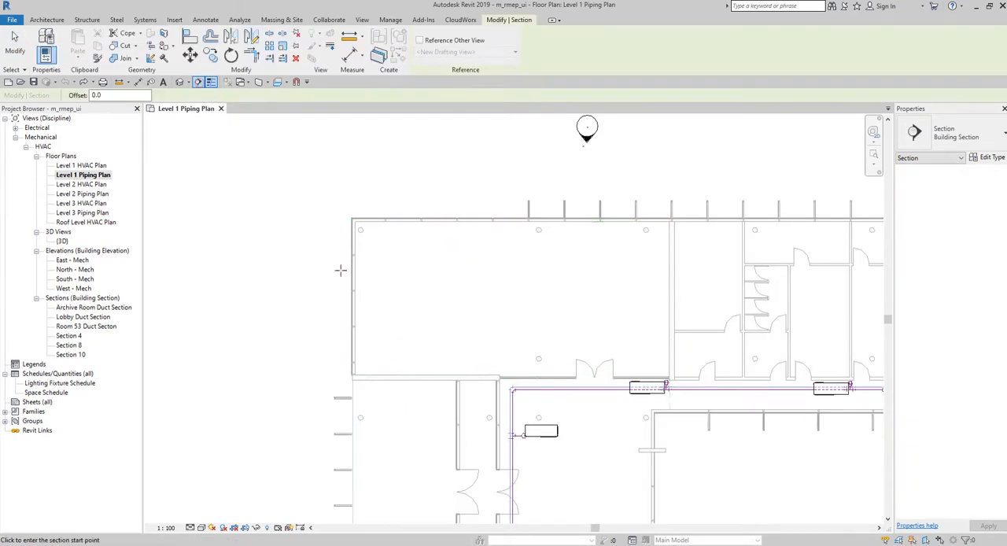
pyautogui.click(289, 247)
pyautogui.click(443, 247)
pyautogui.press('Escape')
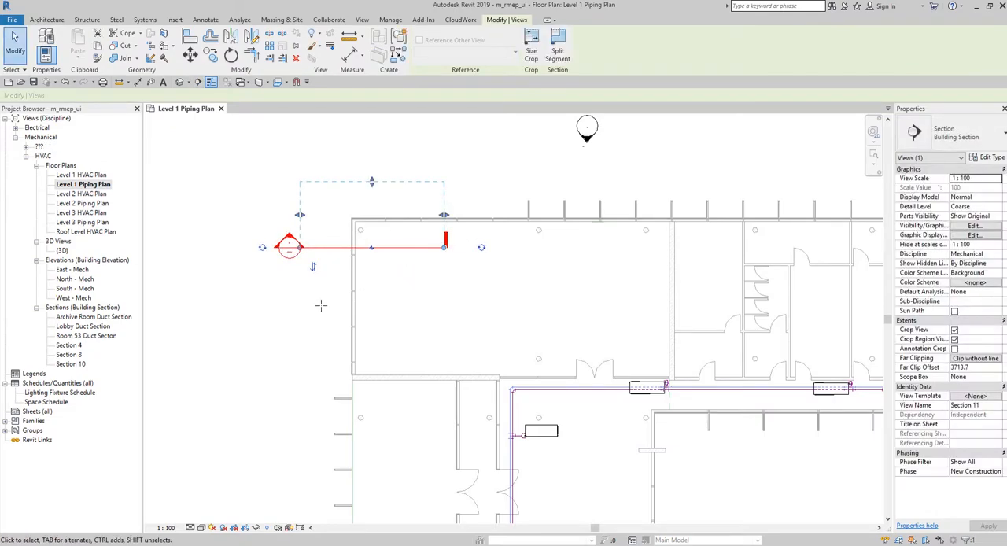
pyautogui.click(284, 304)
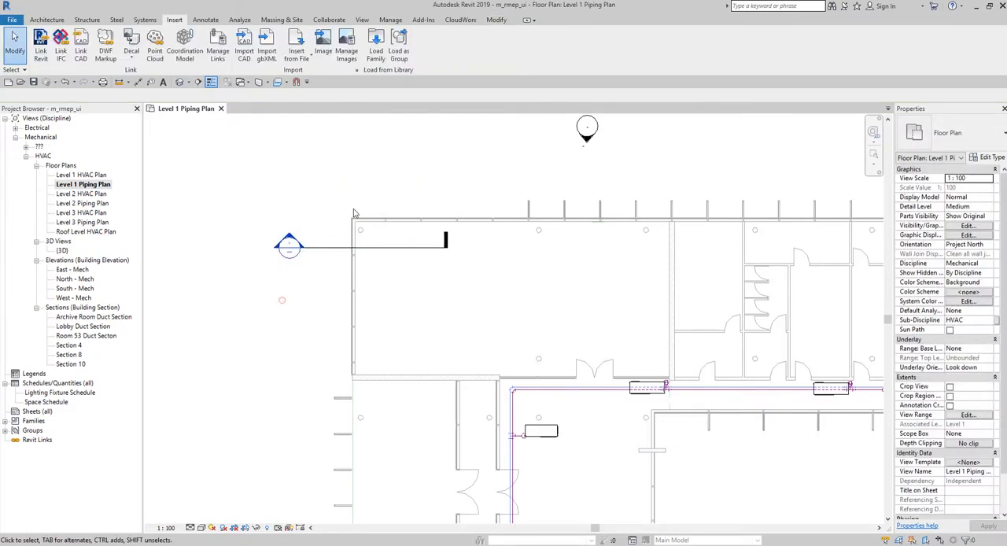
pyautogui.rightClick(321, 252)
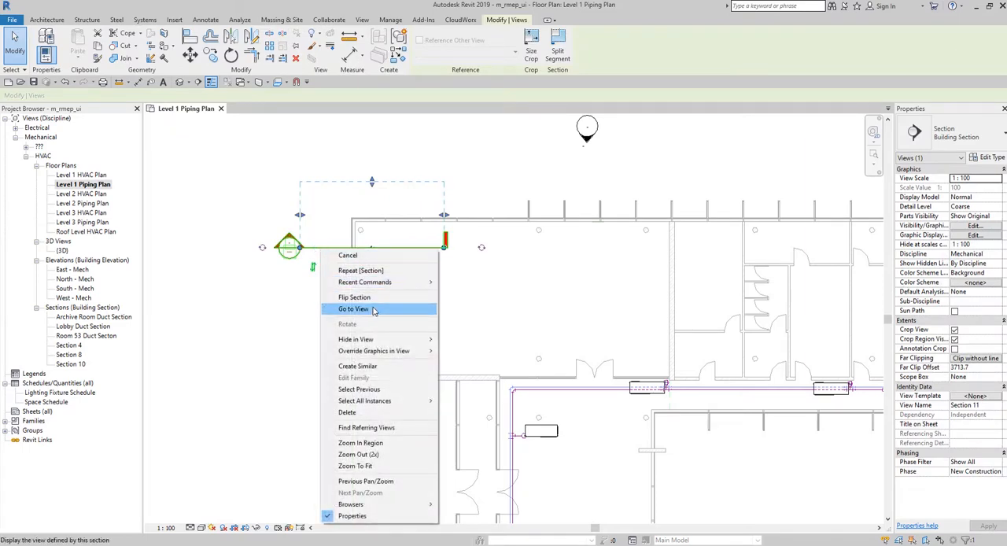
pyautogui.click(354, 309)
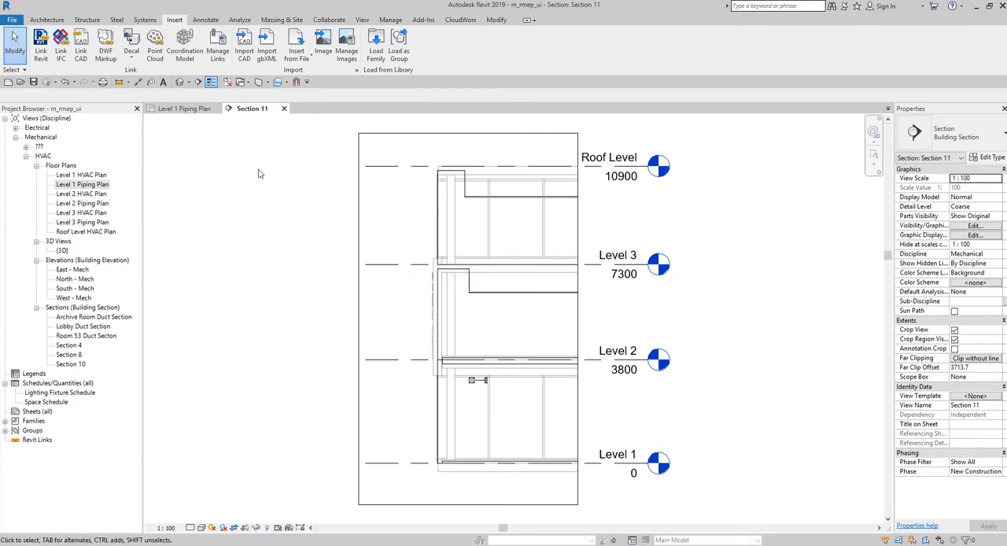
# - Import Detail - Mechanical Curb.dwg into the section view in black and white, with Auto - Origin to Origin positioning at Level 1 and oriented to view
pyautogui.click(245, 42)
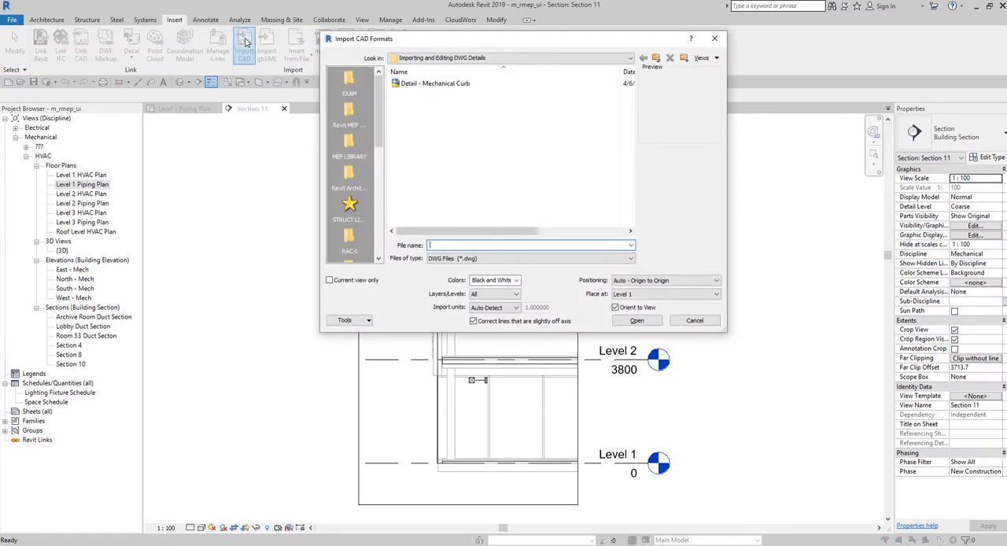
pyautogui.click(441, 84)
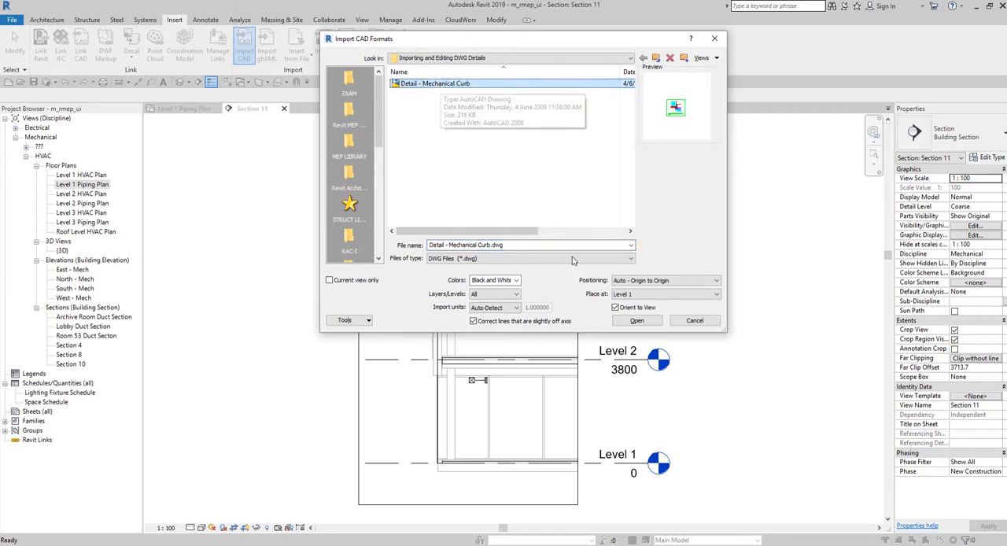
pyautogui.click(637, 322)
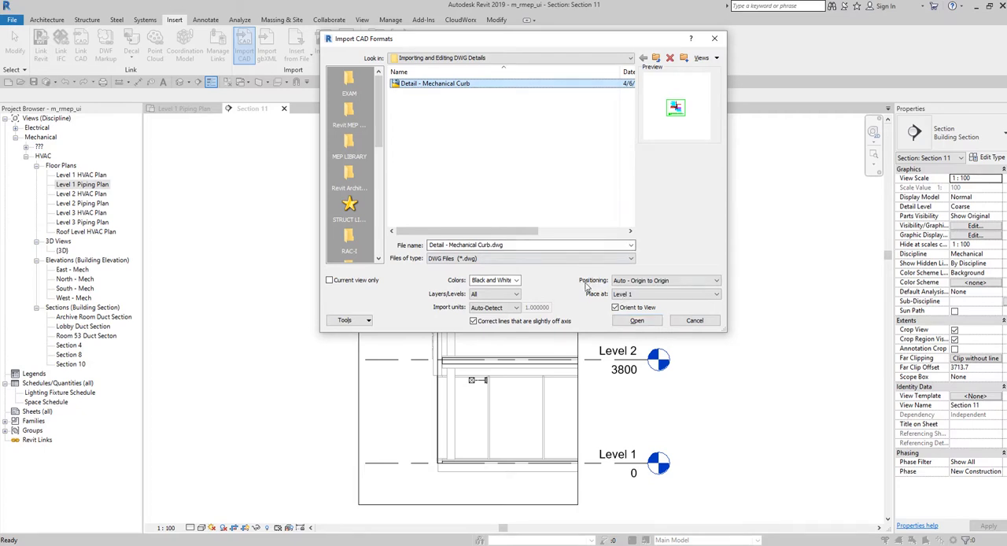
pyautogui.click(641, 280)
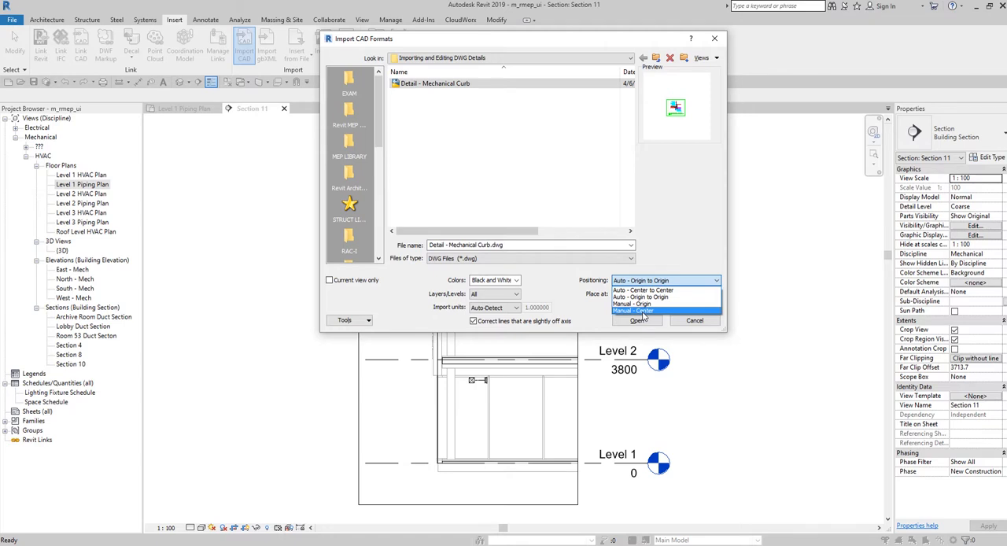
pyautogui.click(513, 38)
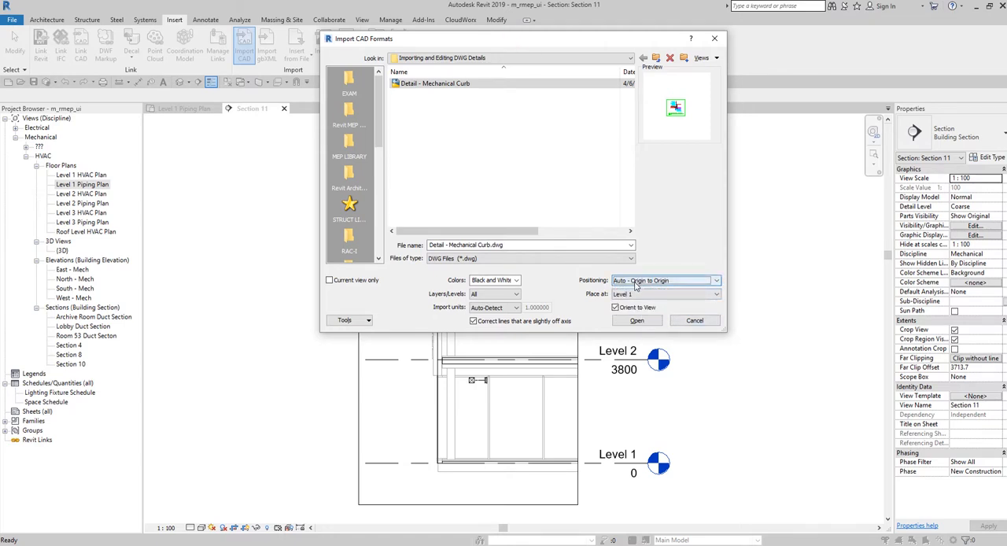
pyautogui.click(630, 324)
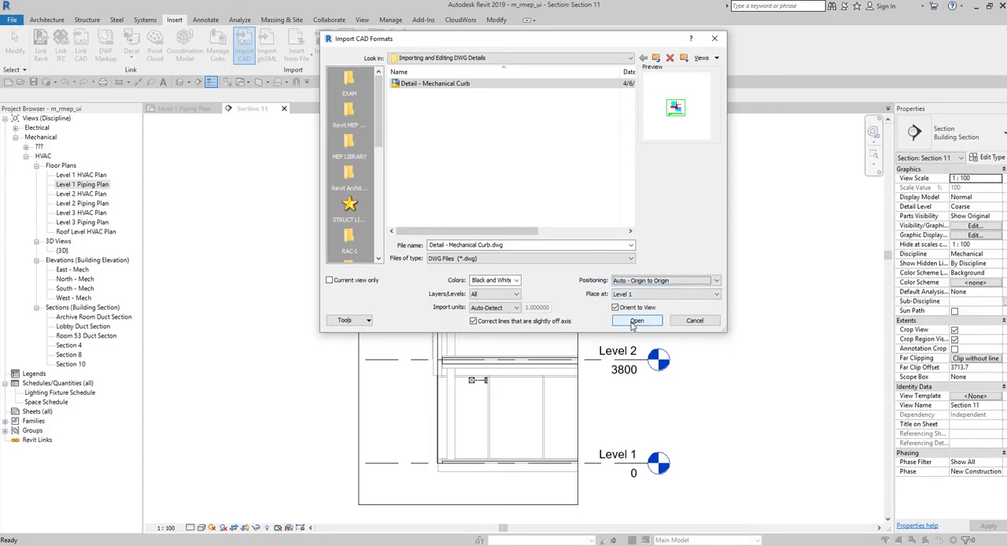
pyautogui.click(646, 324)
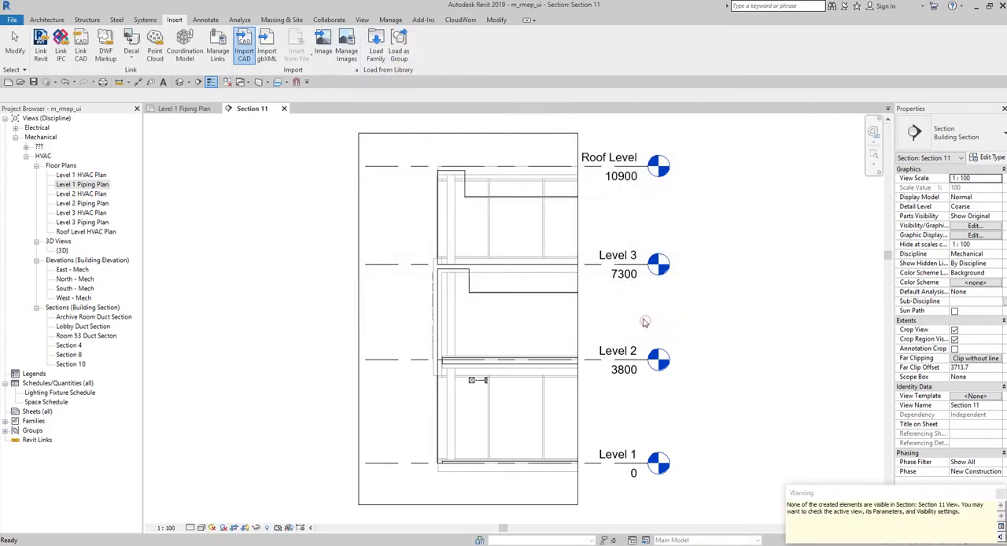
pyautogui.moveTo(853, 492); pyautogui.dragTo(248, 169)
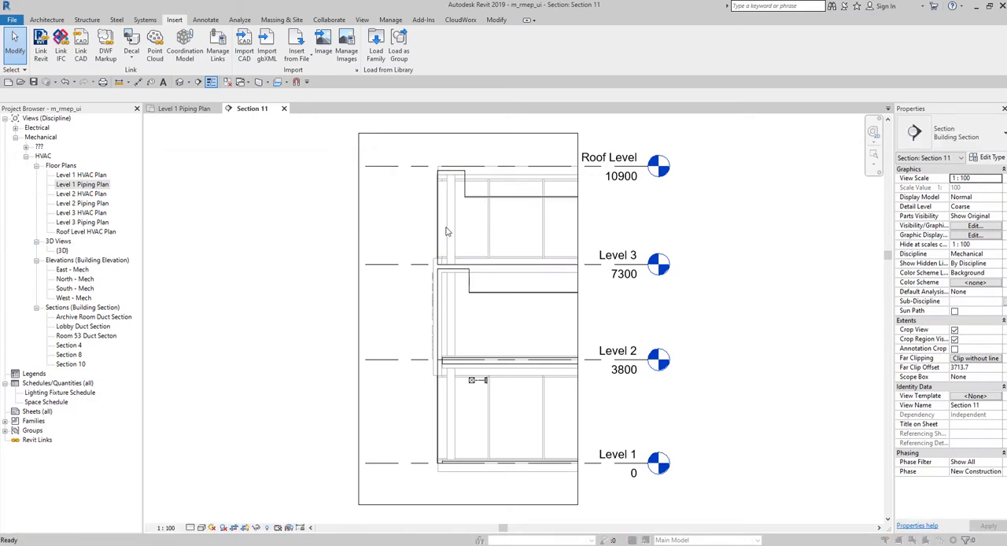
# - Check the visibility of the imported Detail - Mechanical Curb.dwg among the section view's imported categories
pyautogui.press('v')
pyautogui.press('v')
pyautogui.click(492, 203)
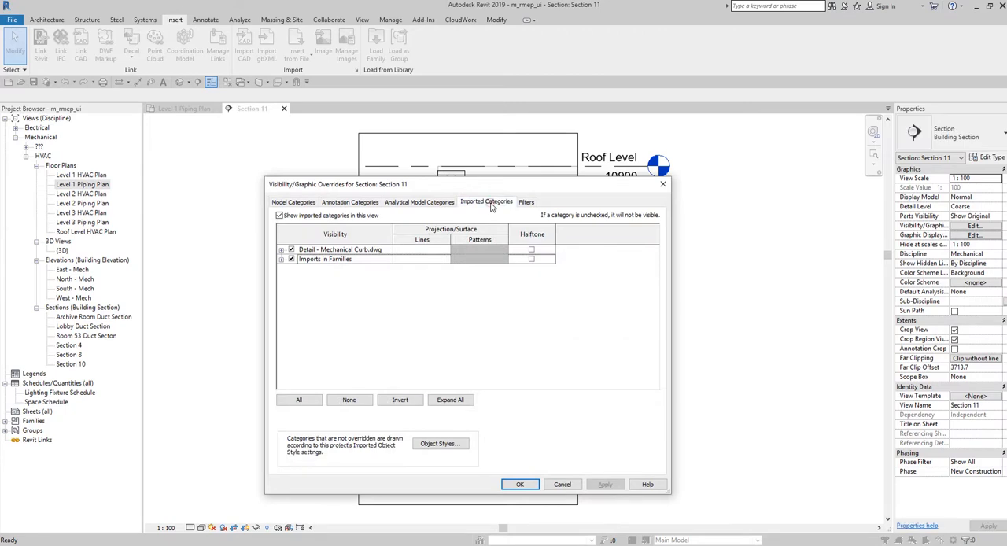
pyautogui.click(353, 250)
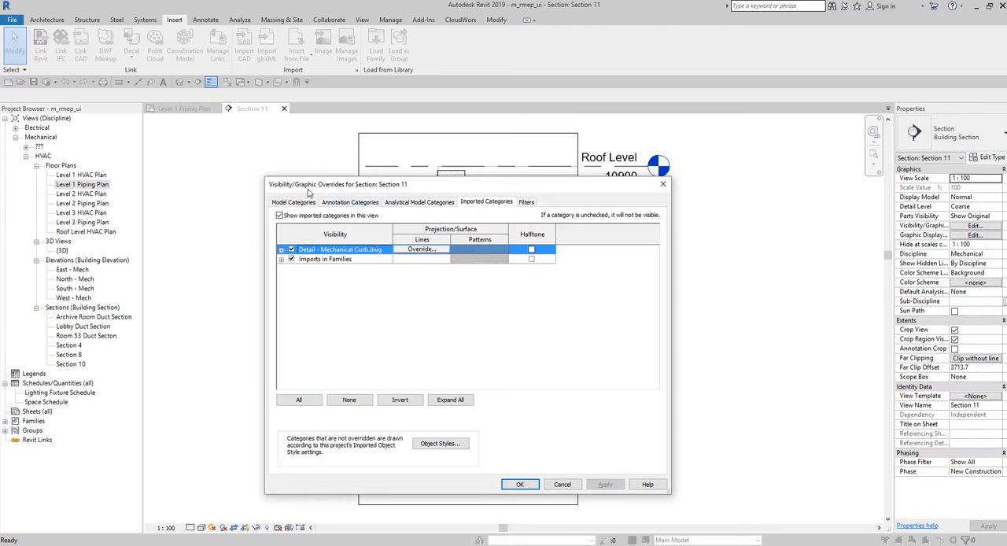
pyautogui.click(663, 184)
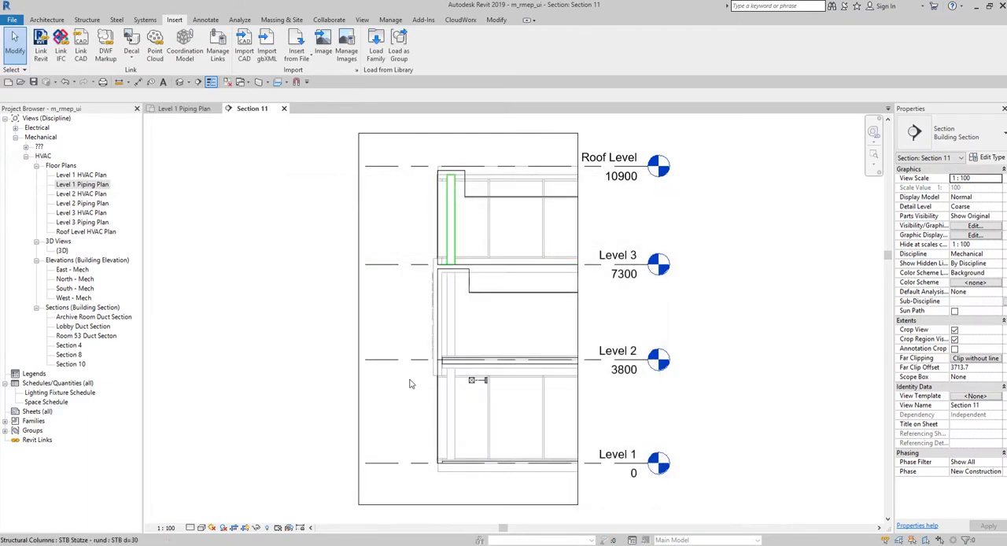
# - Reveal the hidden elements in the section view to look for the imported detail, and return to the normal display
pyautogui.click(267, 528)
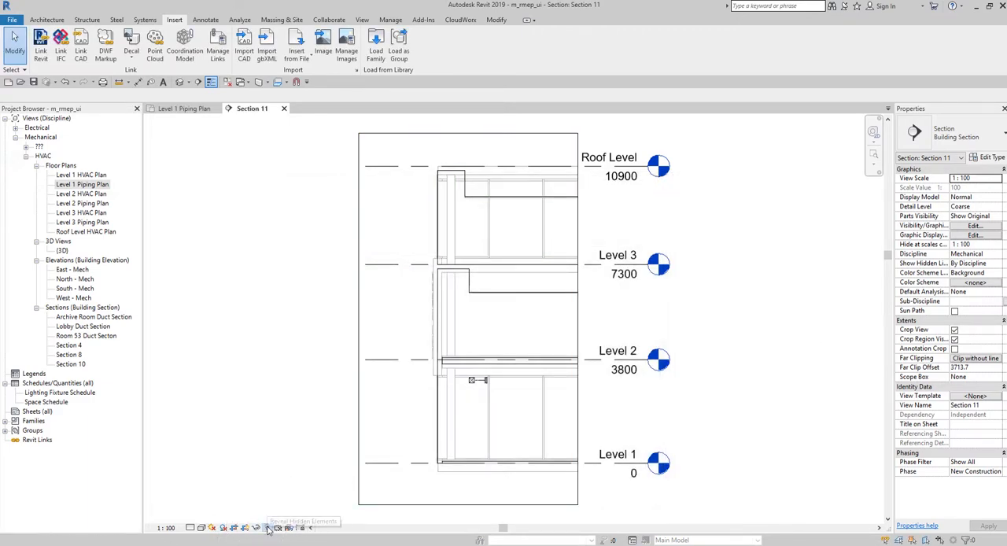
pyautogui.scroll(-1, 256, 386)
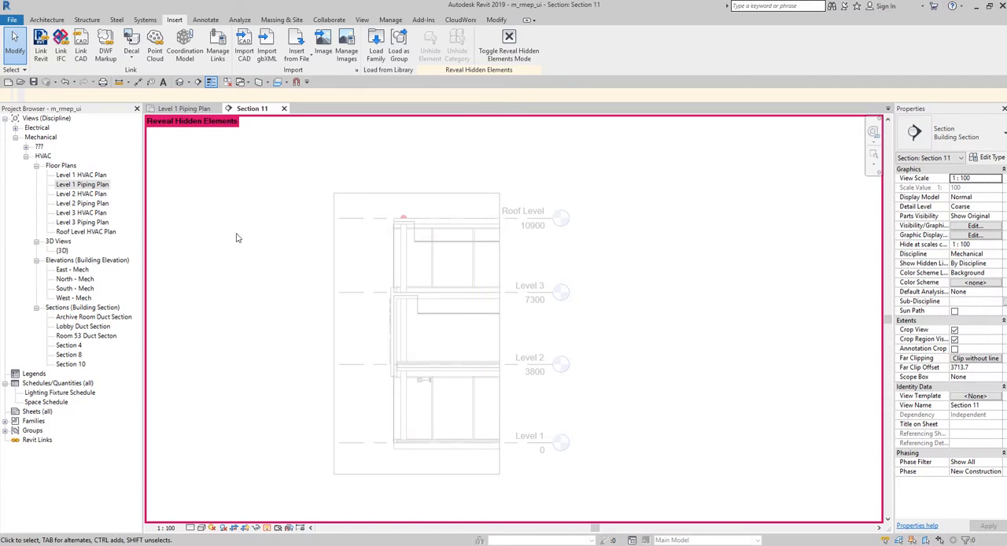
pyautogui.click(267, 527)
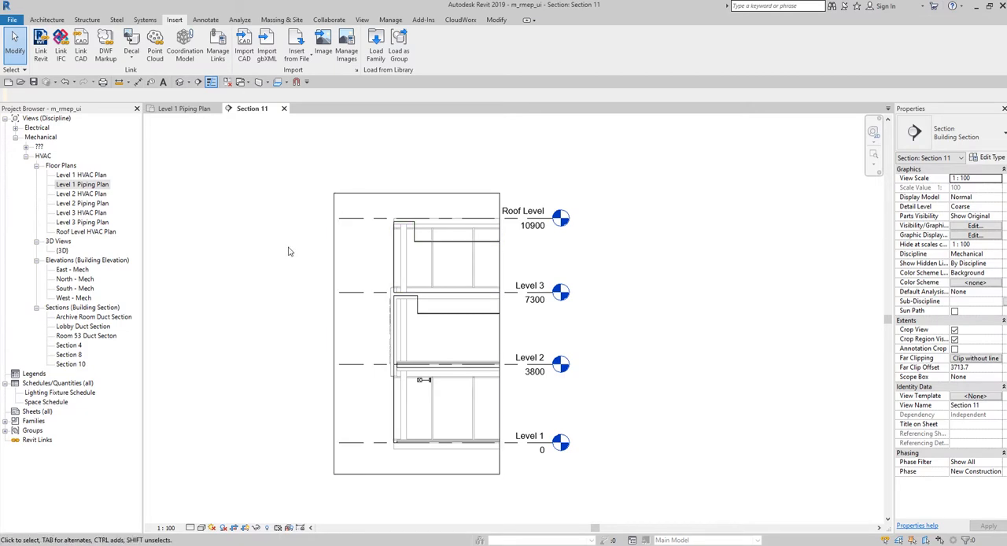
# - Inspect the section line on the Level 1 Piping Plan and go to its section view
pyautogui.doubleClick(82, 186)
pyautogui.scroll(-7, 237, 216)
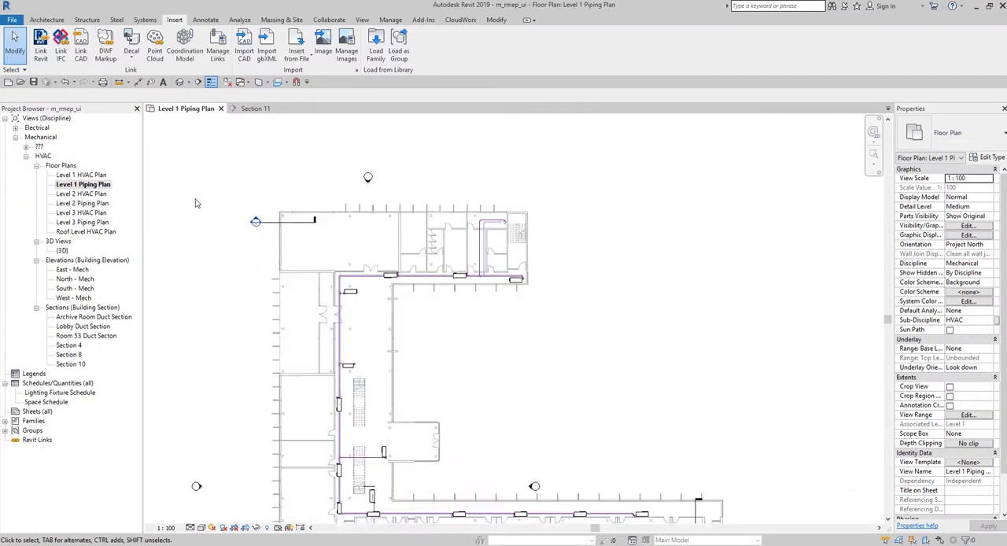
pyautogui.moveTo(195, 203); pyautogui.dragTo(405, 247, button='middle')
pyautogui.scroll(6, 465, 250)
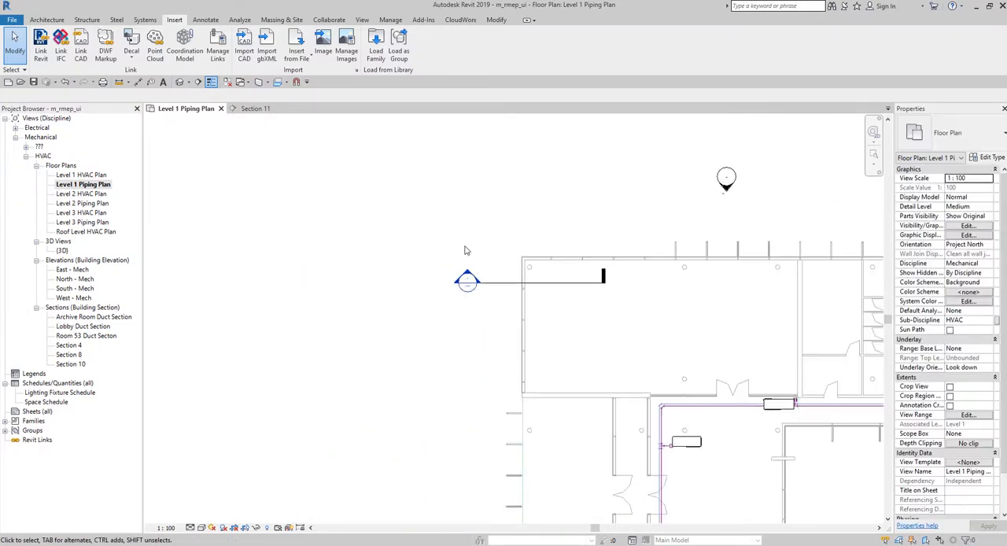
pyautogui.click(501, 283)
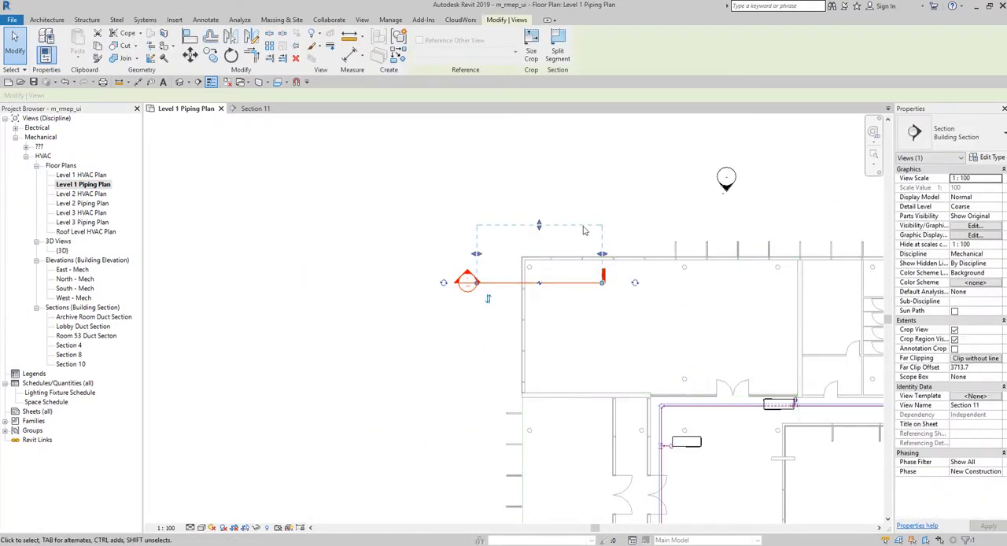
pyautogui.click(336, 262)
pyautogui.rightClick(499, 289)
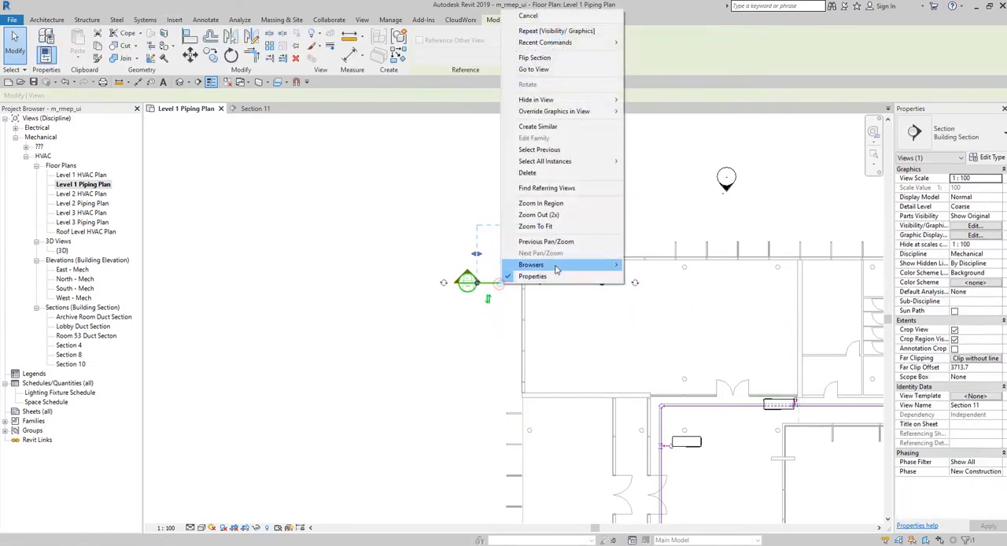
pyautogui.click(542, 71)
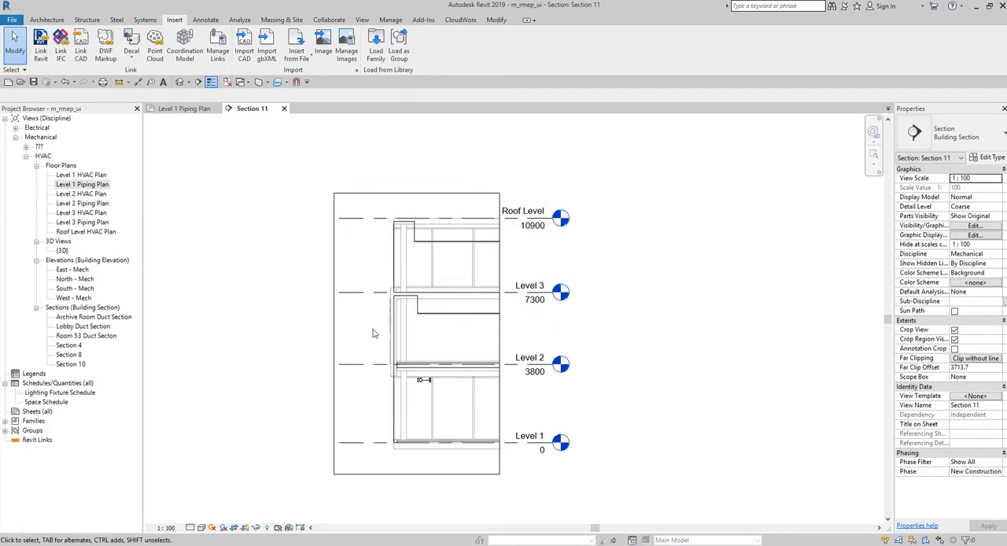
# - Locate the imported Detail - Mechanical Curb.dwg beside the lower stair on the Level 1 Piping Plan and select it
pyautogui.doubleClick(94, 186)
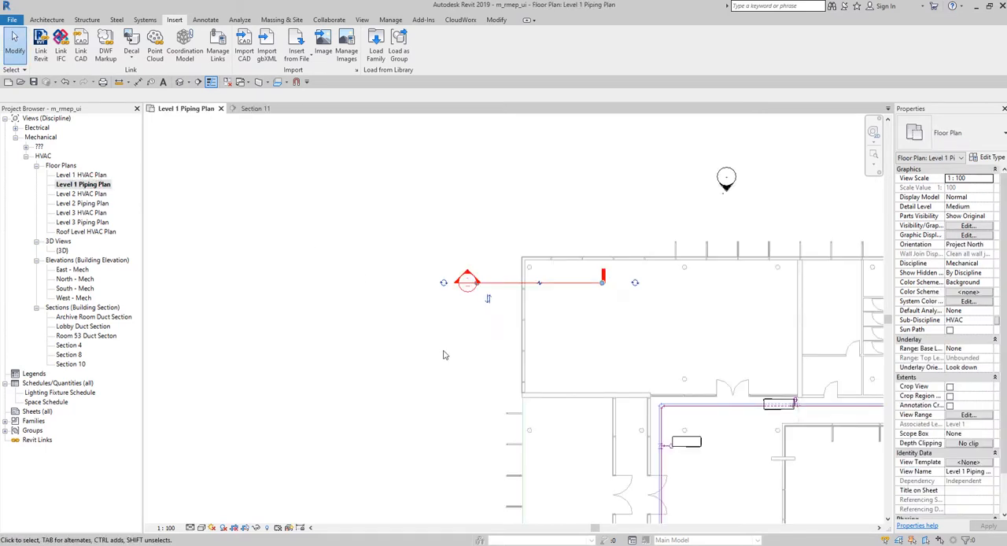
pyautogui.moveTo(443, 355); pyautogui.dragTo(366, 331, button='middle')
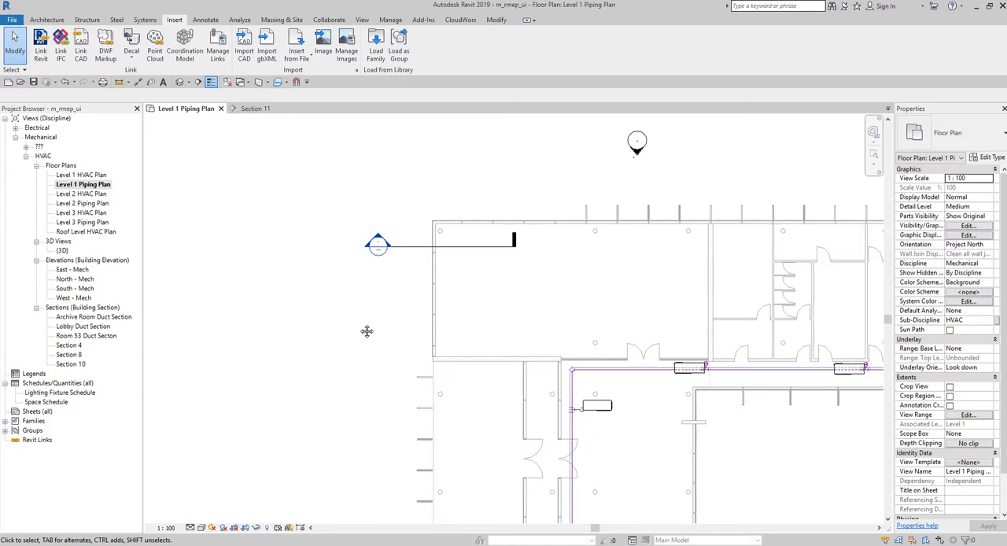
pyautogui.scroll(3, 465, 254)
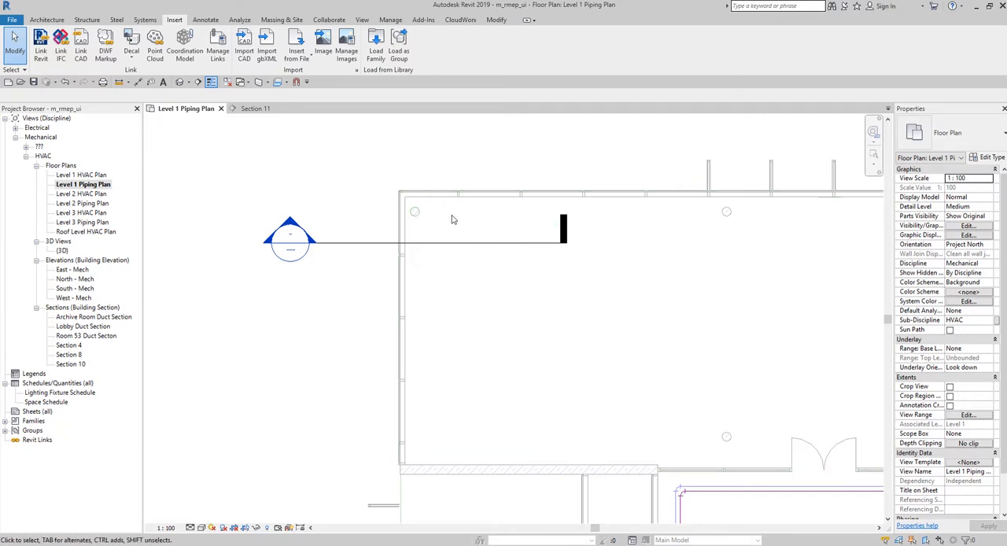
pyautogui.scroll(-2, 441, 217)
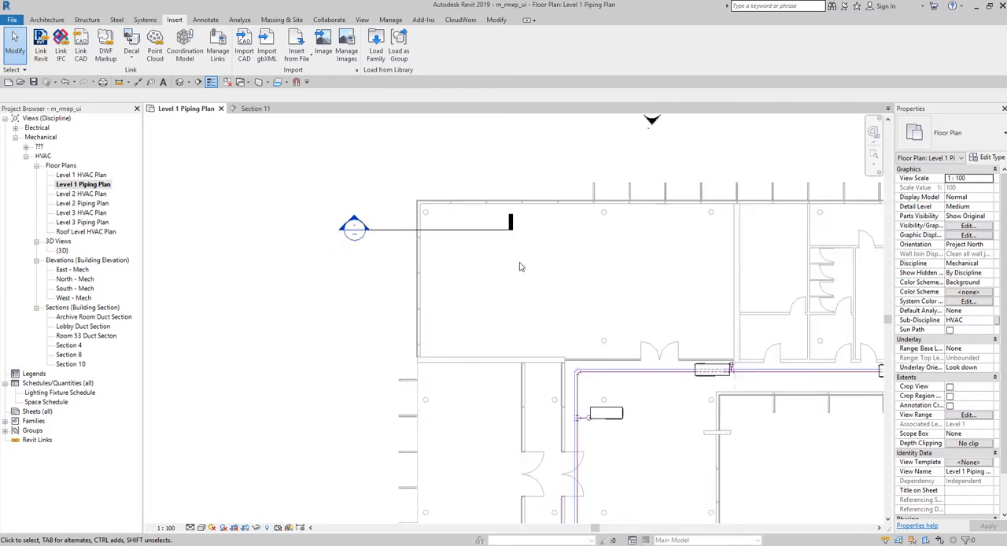
pyautogui.scroll(-1, 500, 253)
pyautogui.moveTo(565, 268); pyautogui.dragTo(549, 190, button='middle')
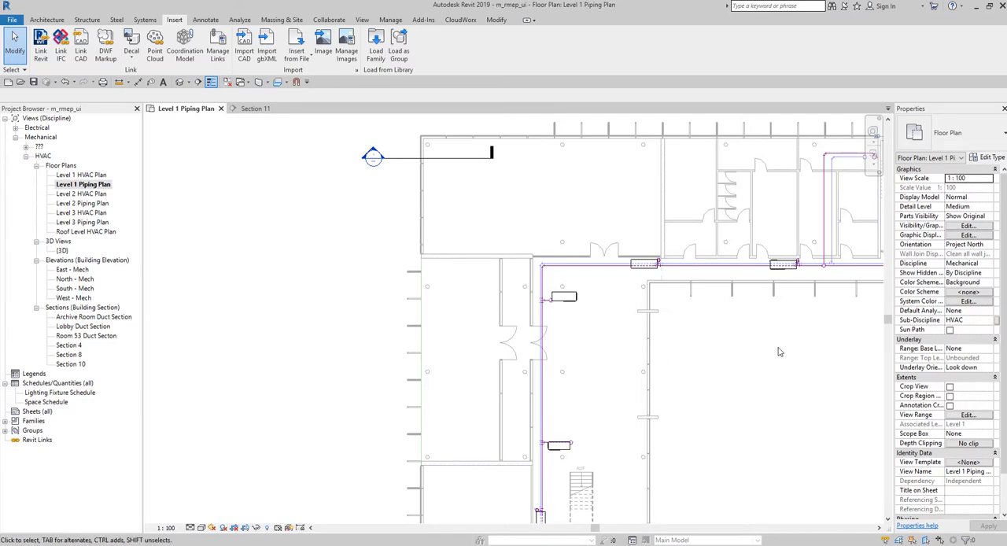
pyautogui.moveTo(801, 362); pyautogui.dragTo(744, 247, button='middle')
pyautogui.scroll(-3, 734, 245)
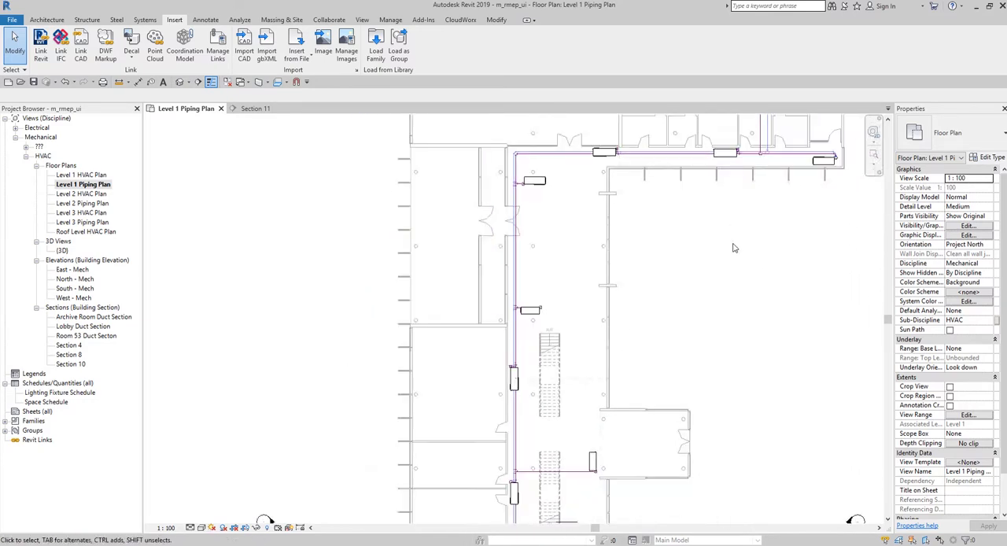
pyautogui.moveTo(791, 308); pyautogui.dragTo(774, 239, button='middle')
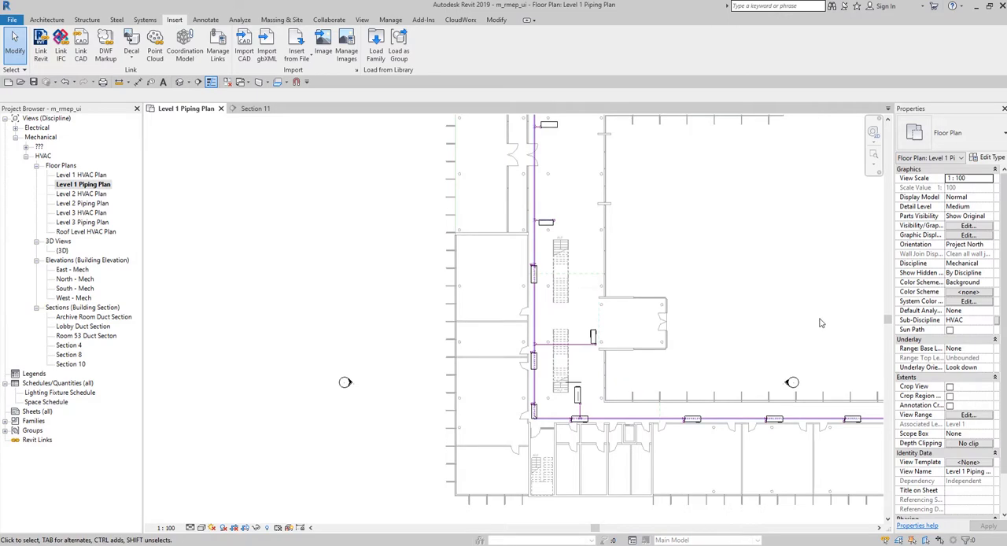
pyautogui.moveTo(821, 323); pyautogui.dragTo(709, 231, button='middle')
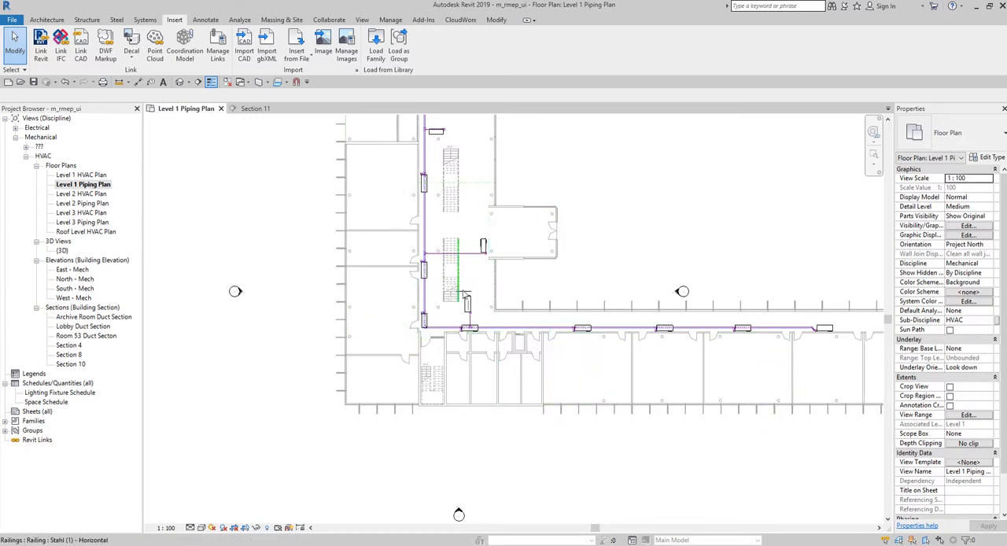
pyautogui.scroll(8, 483, 311)
pyautogui.scroll(3, 483, 311)
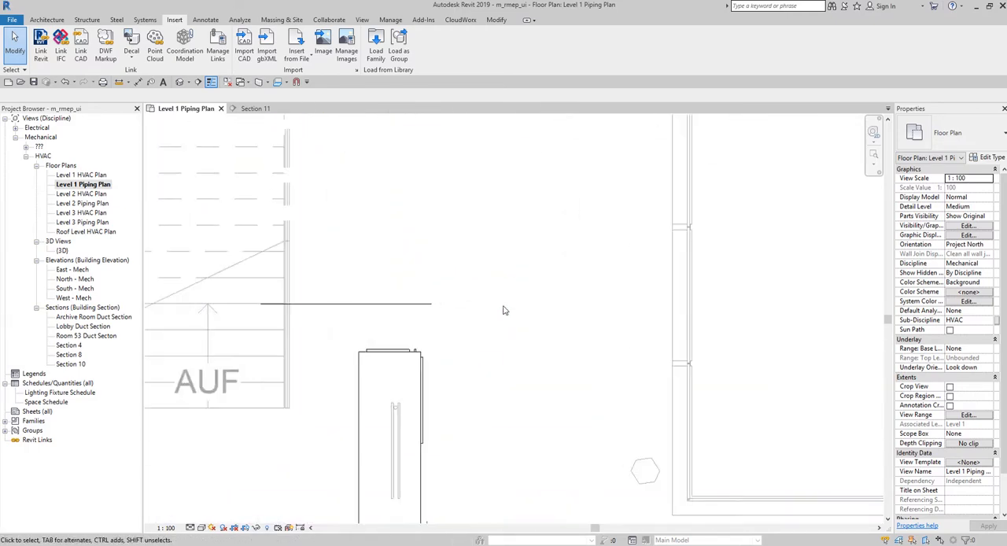
pyautogui.click(388, 312)
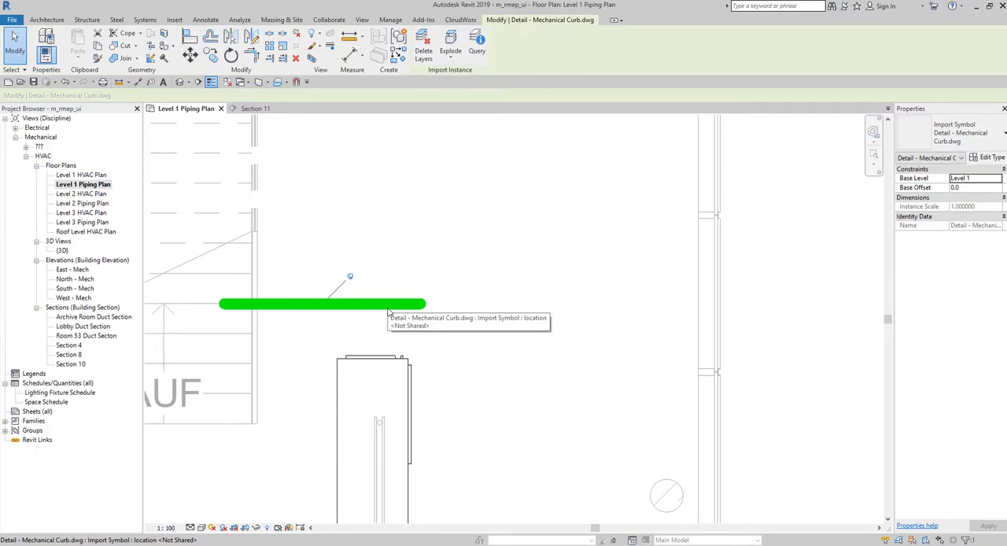
# - Inspect the view extents of the section line at the building's northwest corner on the Level 1 Piping Plan
pyautogui.scroll(-6, 452, 293)
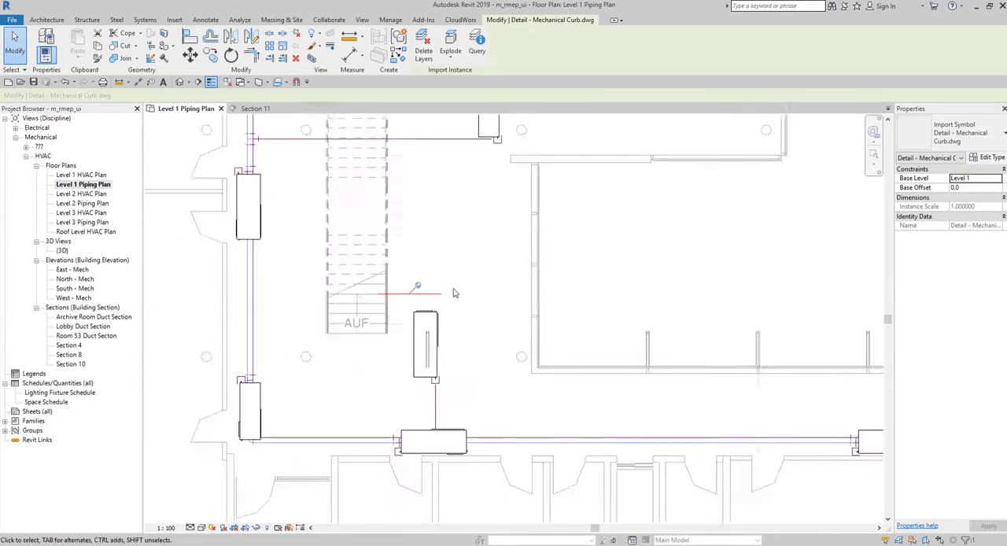
pyautogui.moveTo(421, 243); pyautogui.dragTo(511, 441, button='middle')
pyautogui.moveTo(451, 138); pyautogui.dragTo(539, 329, button='middle')
pyautogui.scroll(-3, 539, 329)
pyautogui.moveTo(483, 218); pyautogui.dragTo(540, 497, button='middle')
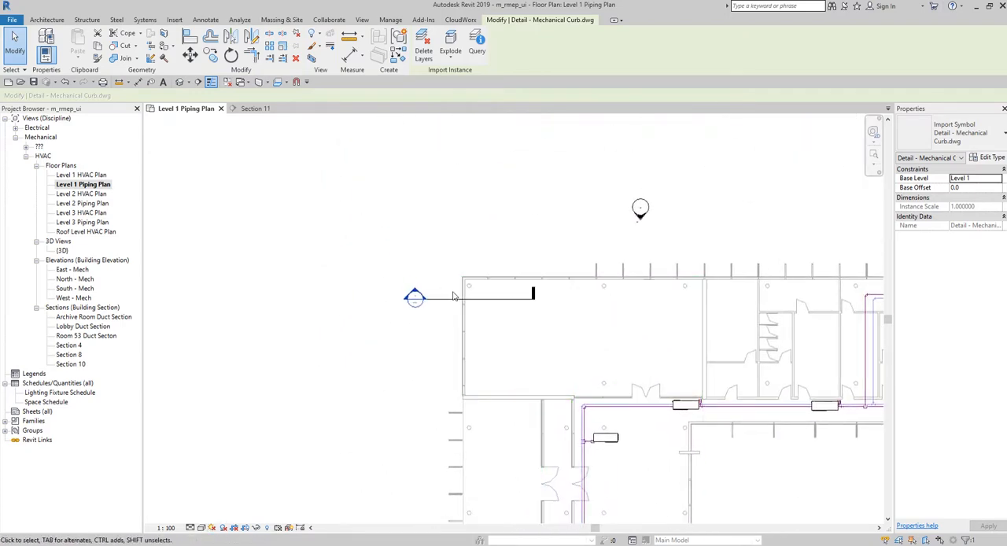
pyautogui.scroll(4, 451, 284)
pyautogui.click(450, 310)
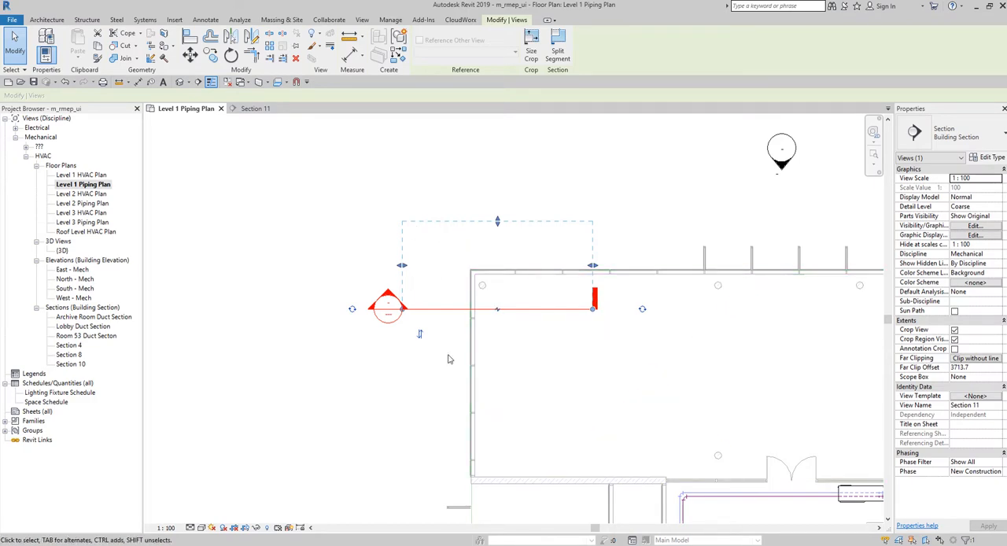
pyautogui.click(373, 347)
# - Compare the location of the imported mechanical curb detail beside the lower stair with the section line across the whole plan
pyautogui.scroll(-4, 343, 348)
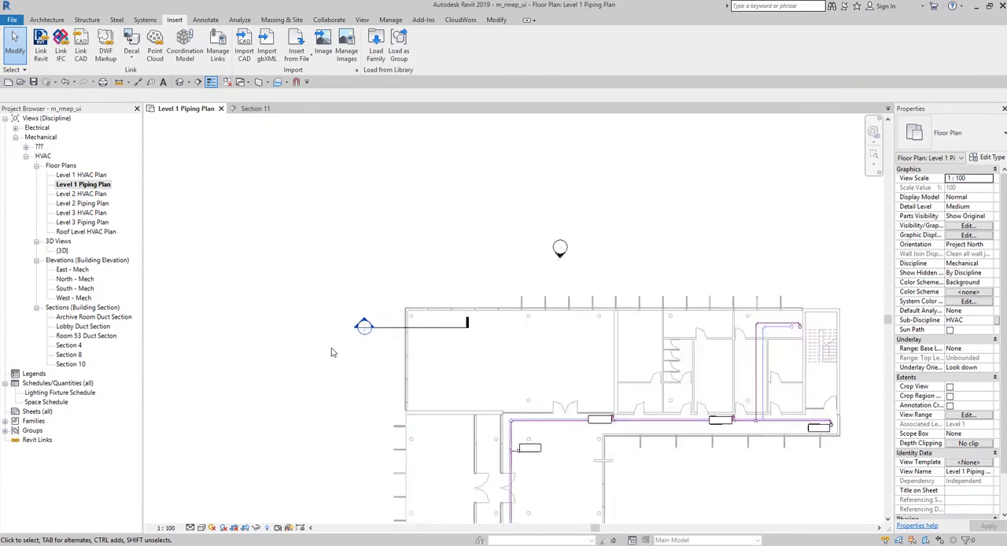
pyautogui.moveTo(354, 382); pyautogui.dragTo(351, 135, button='middle')
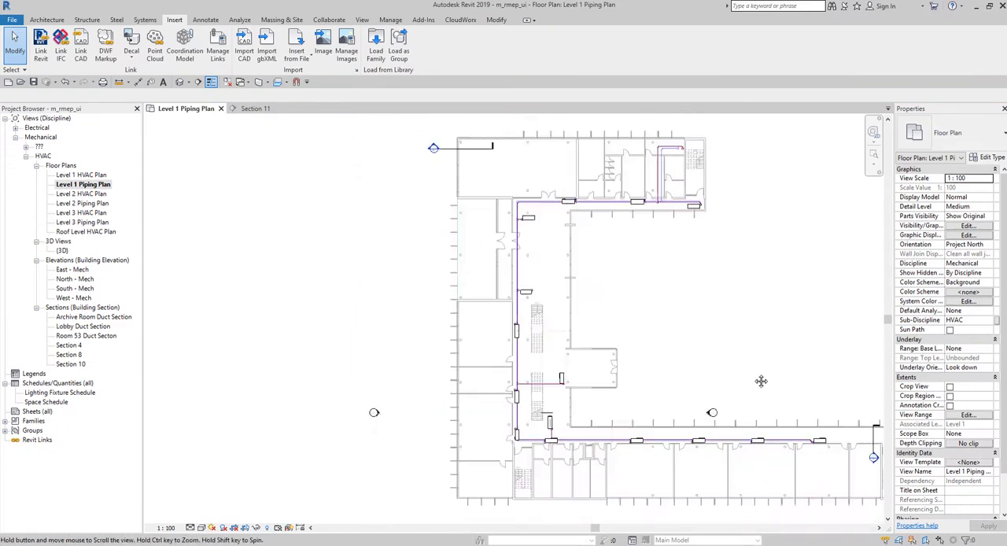
pyautogui.scroll(5, 708, 276)
pyautogui.scroll(3, 519, 268)
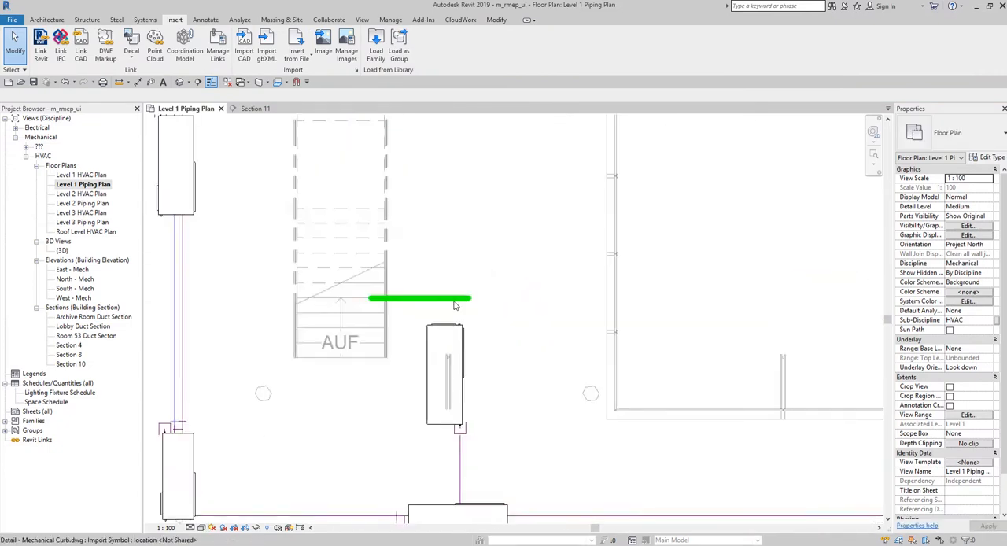
pyautogui.click(455, 300)
pyautogui.scroll(-2, 468, 300)
pyautogui.scroll(-8, 482, 312)
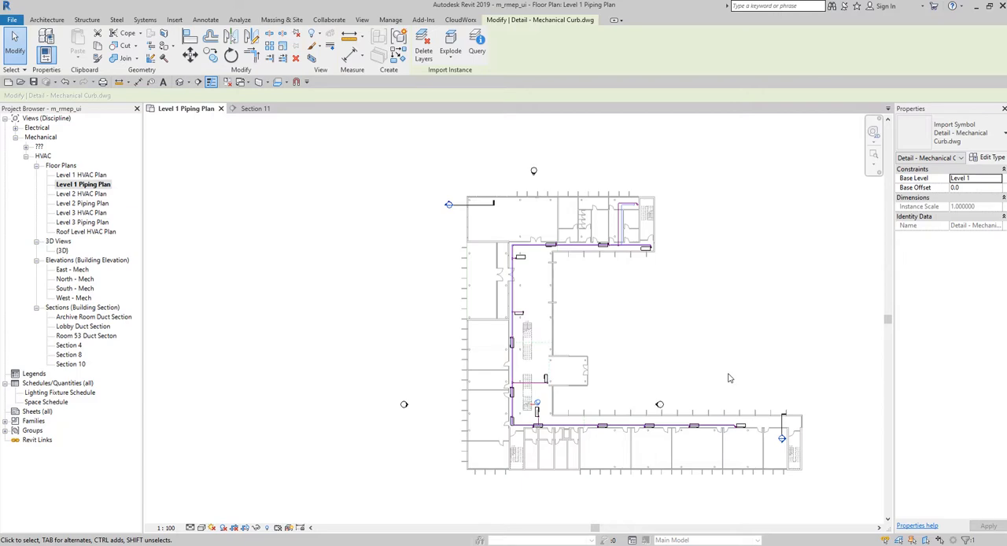
pyautogui.click(706, 348)
pyautogui.scroll(8, 543, 393)
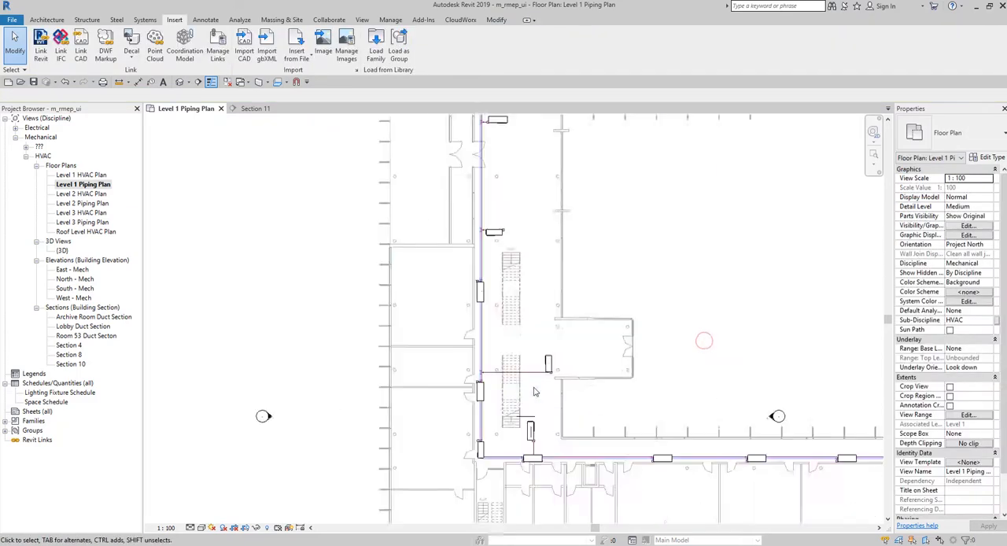
pyautogui.moveTo(571, 427); pyautogui.dragTo(543, 337, button='middle')
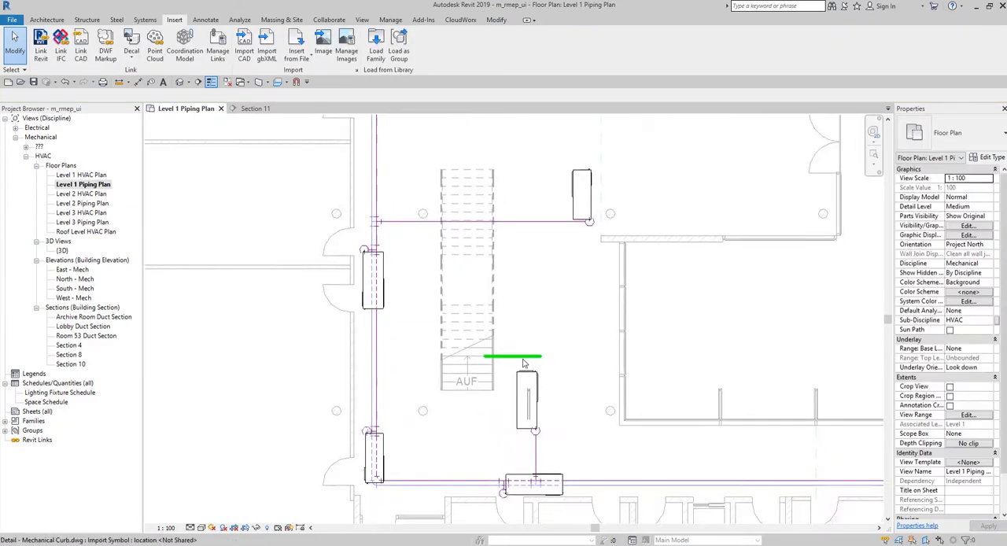
# - Unpin the imported Detail - Mechanical Curb.dwg and move it from the lower stair's foot to just beyond its upper end
pyautogui.click(526, 361)
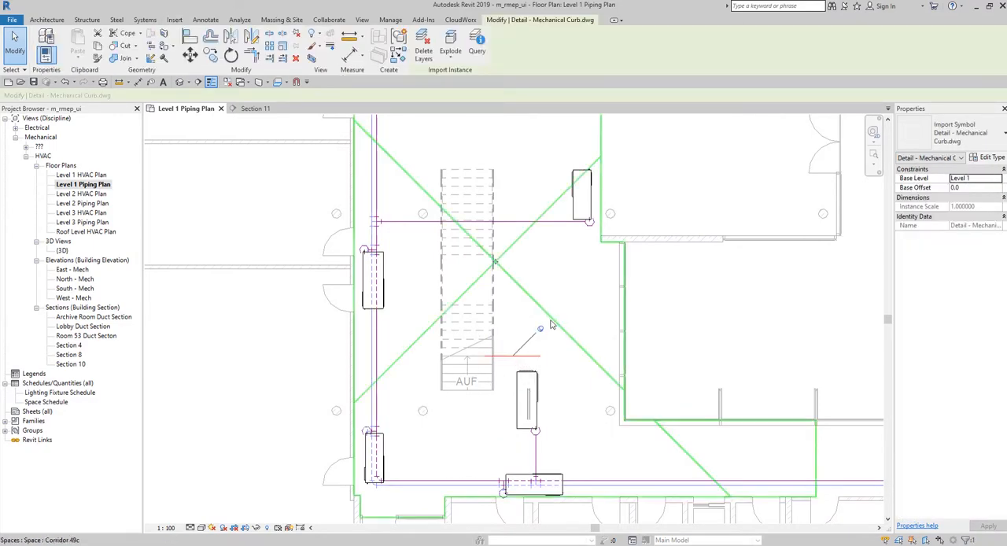
pyautogui.click(541, 330)
pyautogui.click(541, 329)
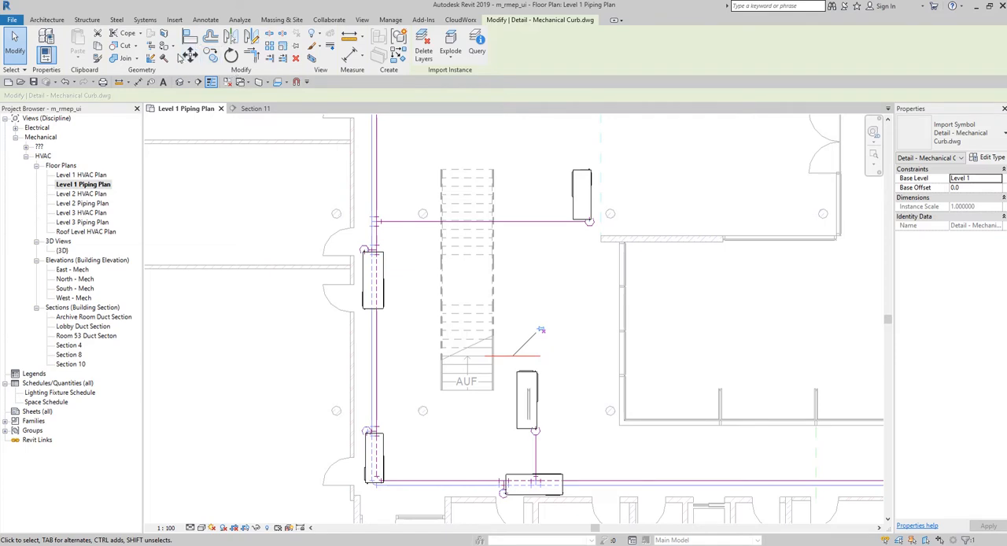
pyautogui.moveTo(509, 345); pyautogui.dragTo(526, 151)
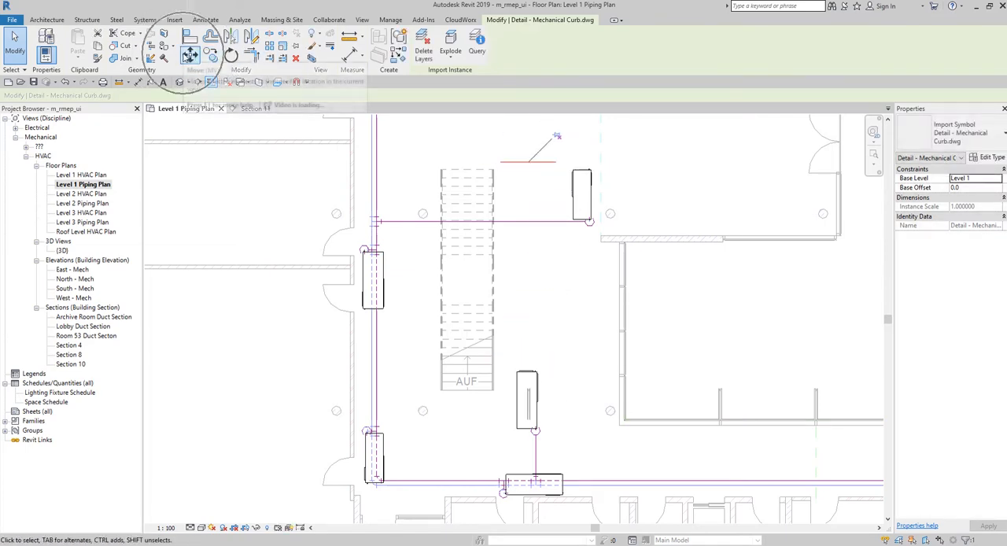
# - Move the imported detail into the northwest corner room, just in front of the section line and within its view extents
pyautogui.click(190, 55)
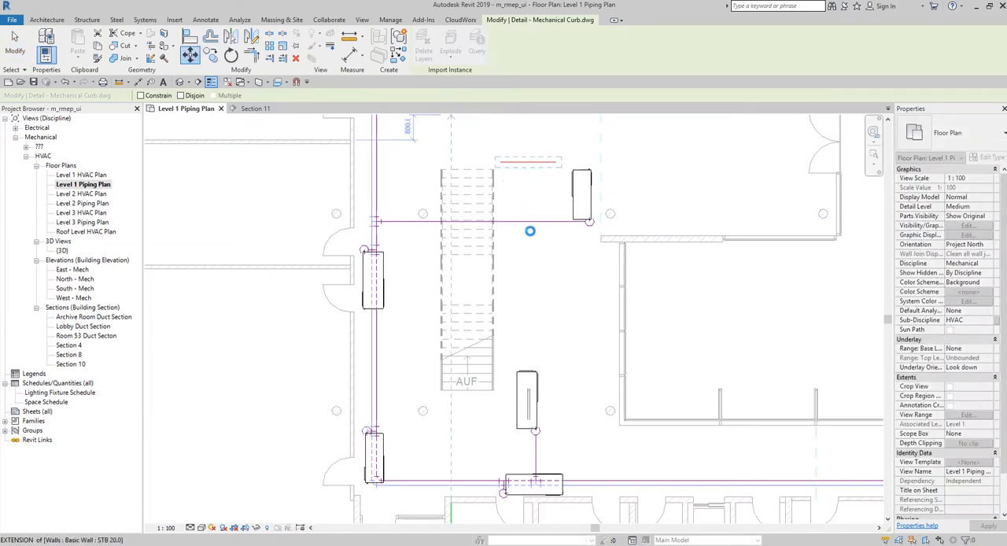
pyautogui.scroll(-8, 483, 243)
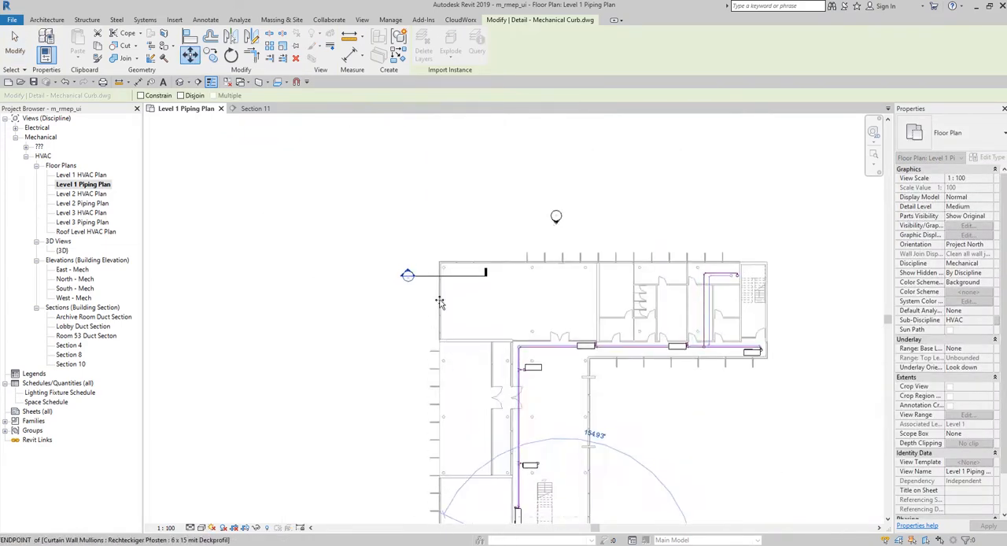
pyautogui.scroll(5, 444, 272)
pyautogui.click(477, 269)
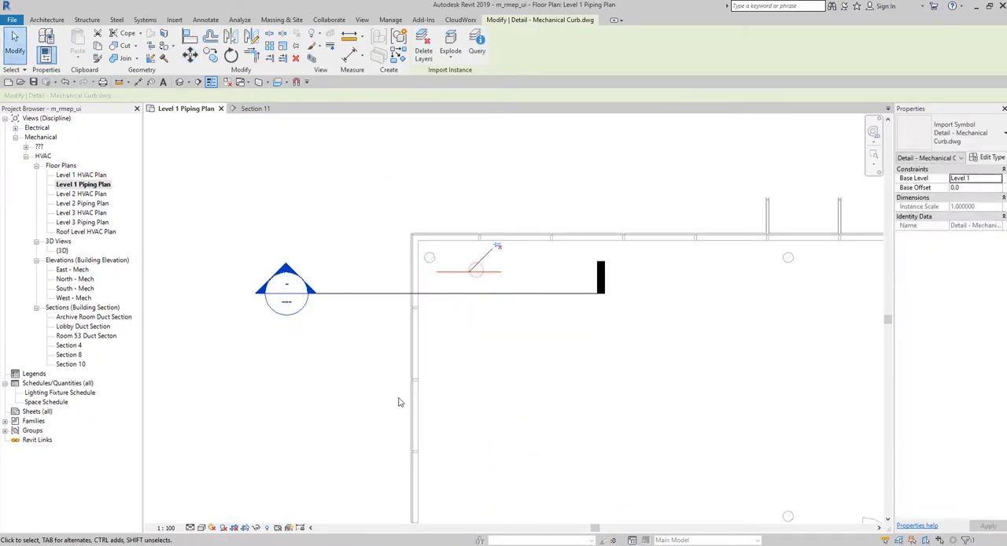
pyautogui.click(364, 308)
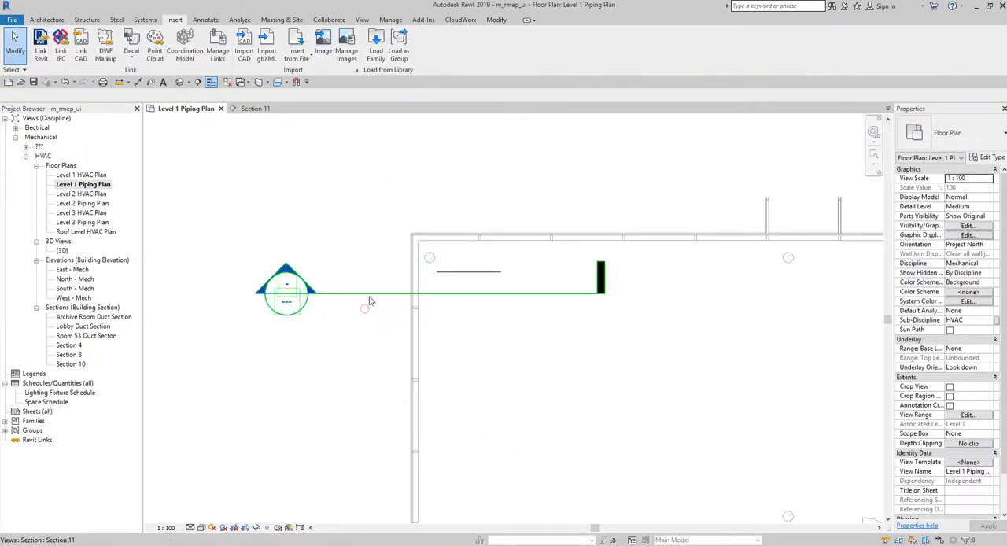
# - Go to the Section 11 view from its section line and check the imported curb detail near Level 1
pyautogui.click(372, 299)
pyautogui.click(371, 338)
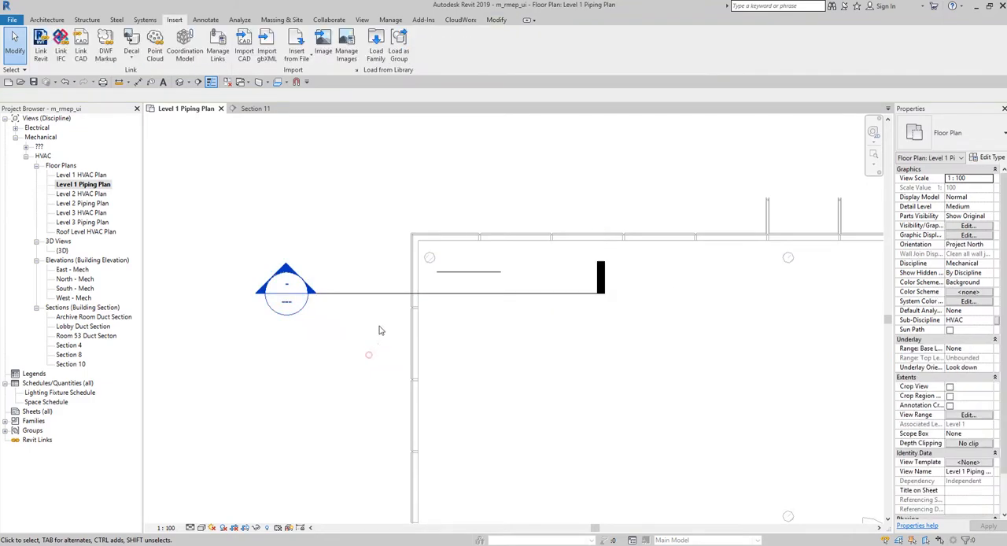
pyautogui.click(354, 296)
pyautogui.rightClick(353, 296)
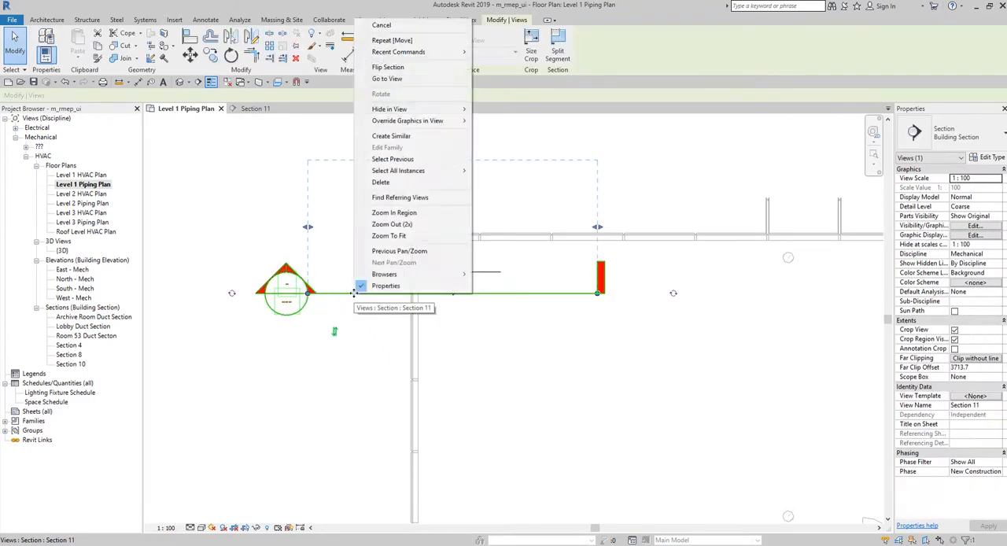
pyautogui.click(400, 81)
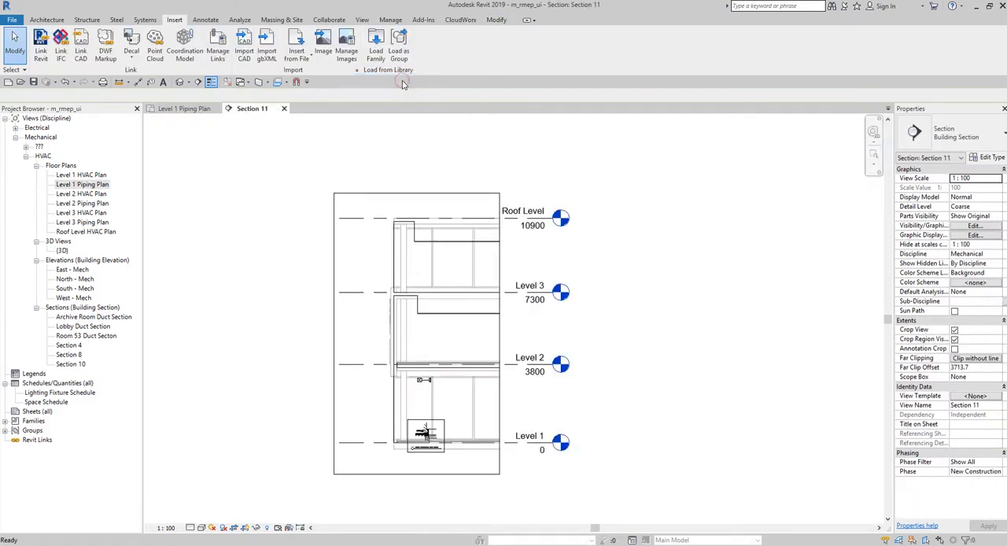
pyautogui.scroll(5, 559, 343)
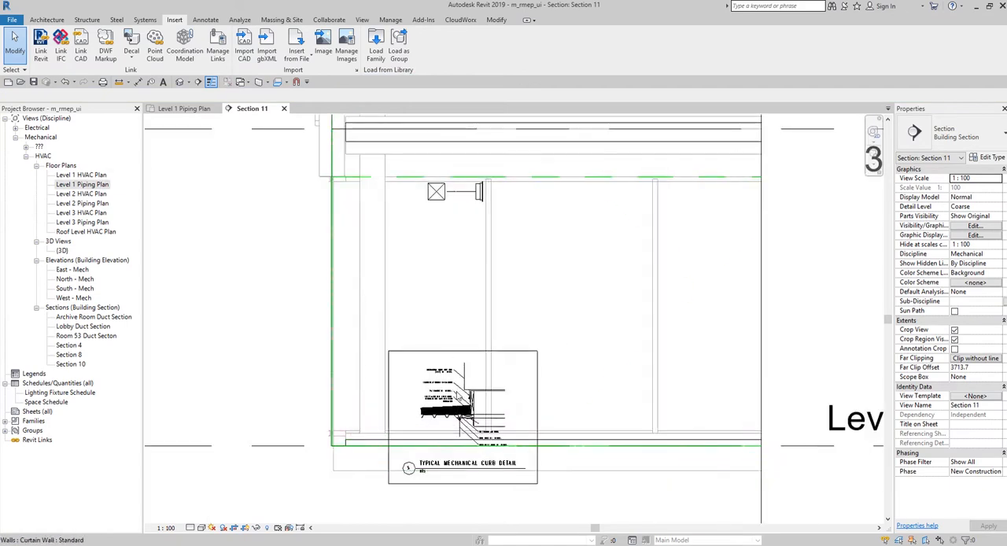
pyautogui.click(451, 352)
pyautogui.click(236, 342)
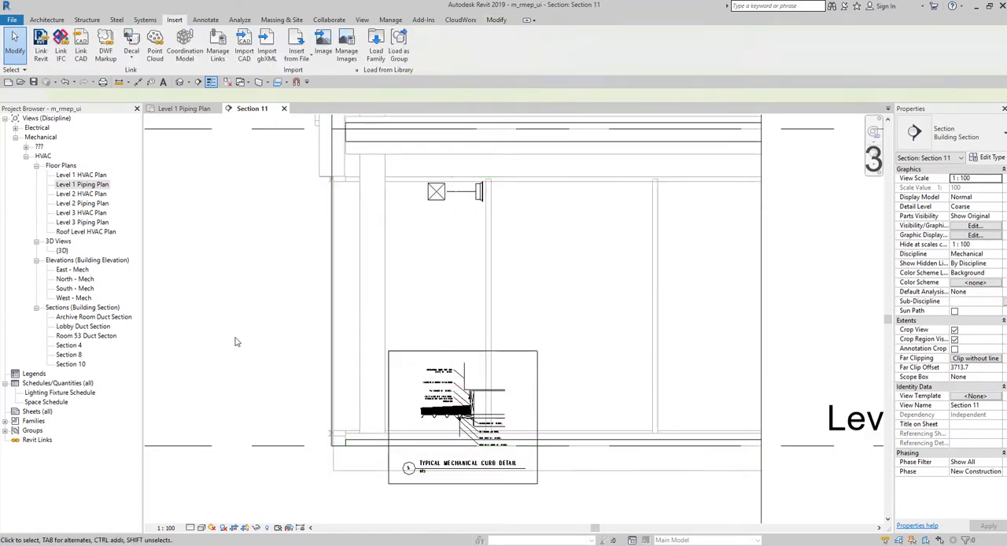
# - Move the imported curb detail up along the exterior wall in Section 11 from Level 1 to Level 3
pyautogui.click(447, 483)
pyautogui.moveTo(447, 483); pyautogui.dragTo(243, 330)
pyautogui.moveTo(262, 259); pyautogui.dragTo(386, 232)
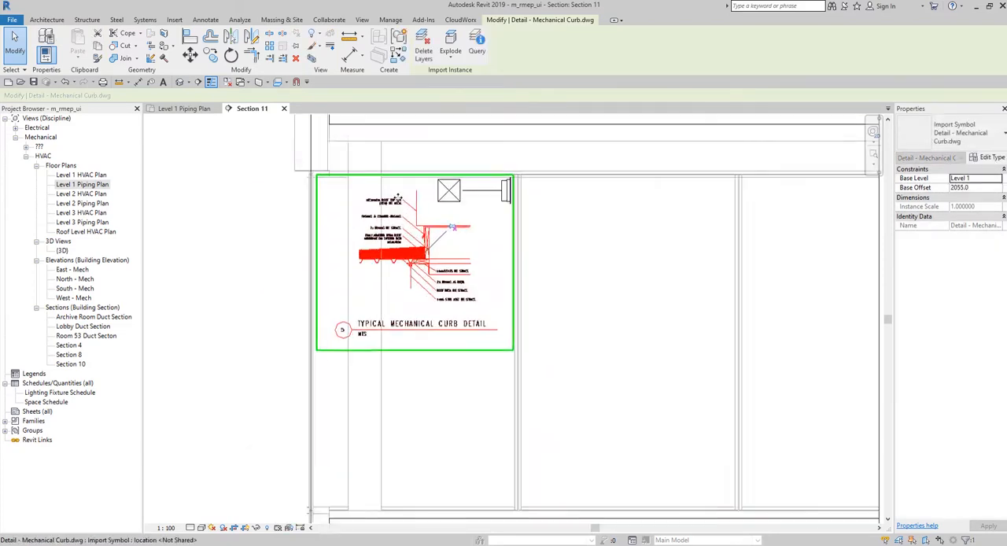
pyautogui.scroll(3, 393, 236)
pyautogui.scroll(-3, 395, 268)
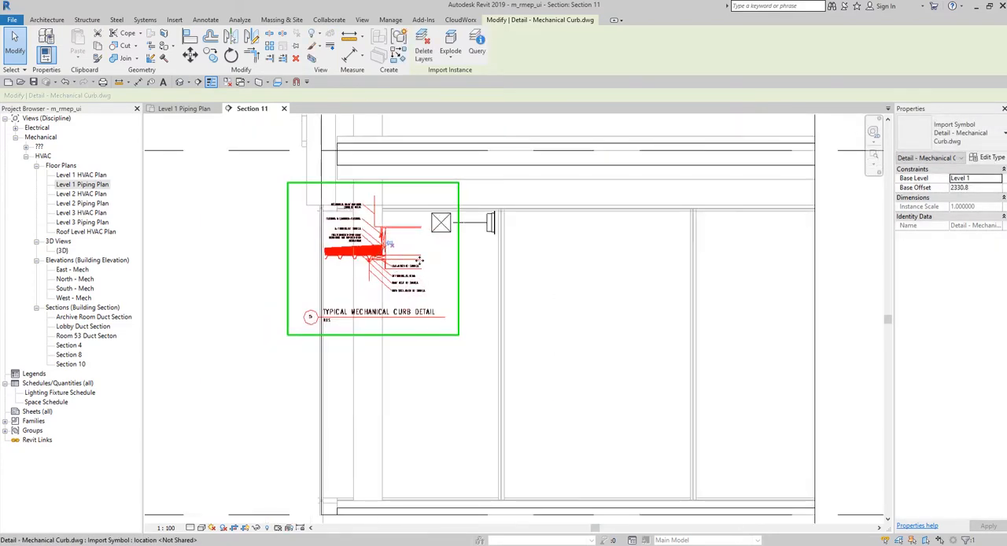
pyautogui.moveTo(394, 268); pyautogui.dragTo(598, 515, button='middle')
pyautogui.moveTo(566, 485); pyautogui.dragTo(553, 153)
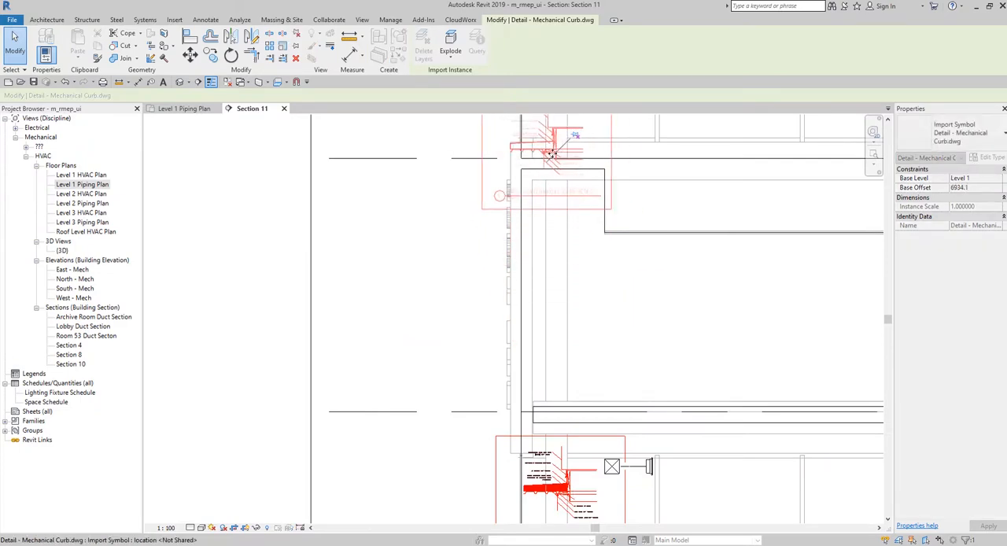
pyautogui.scroll(-2, 622, 249)
pyautogui.click(472, 249)
pyautogui.moveTo(666, 242); pyautogui.dragTo(621, 483, button='middle')
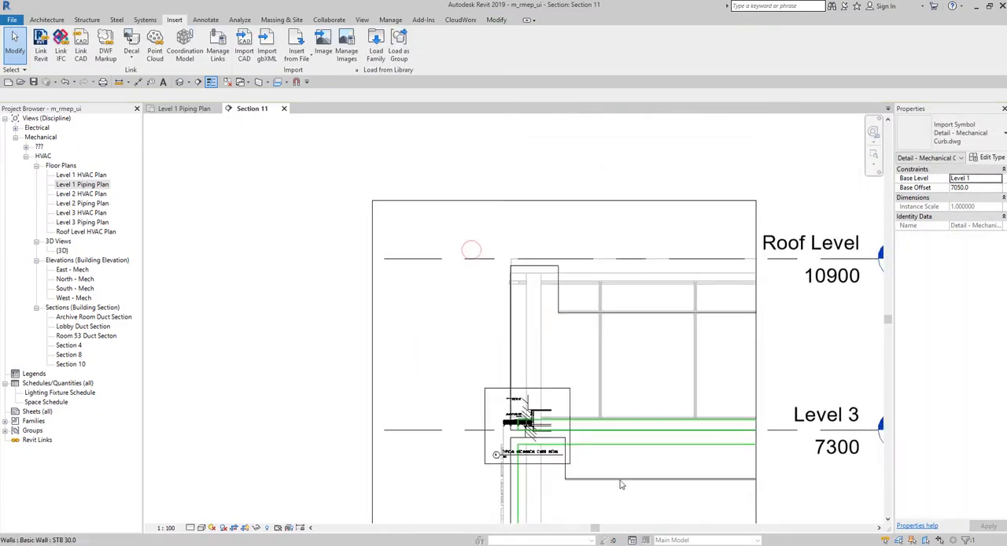
# - Move the imported curb detail up from Level 3 to the roof edge just below the Roof Level line
pyautogui.click(490, 406)
pyautogui.moveTo(490, 406); pyautogui.dragTo(563, 297)
pyautogui.click(392, 343)
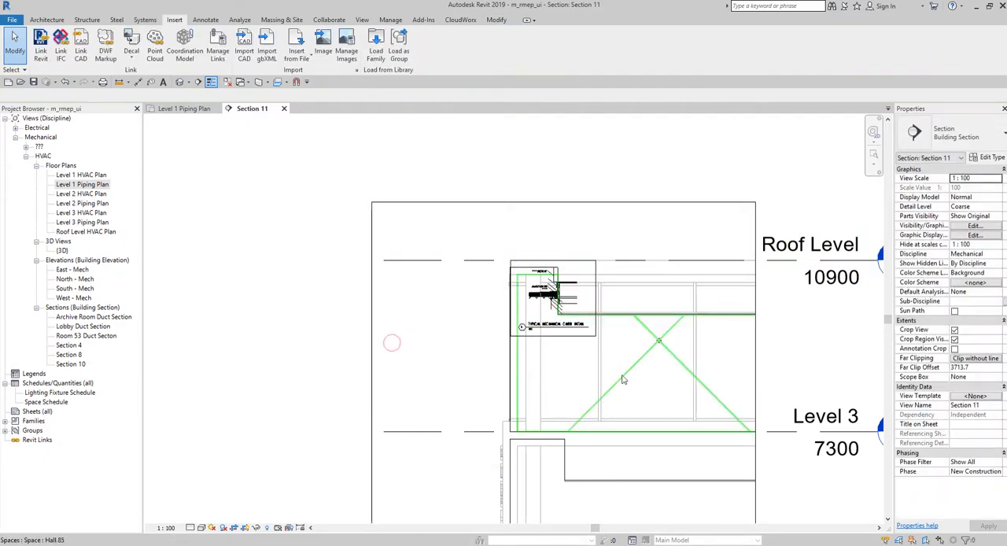
# - Move the curb detail so its roof deck sits on top of the roof edge, at a base offset of about 10232
pyautogui.scroll(5, 539, 264)
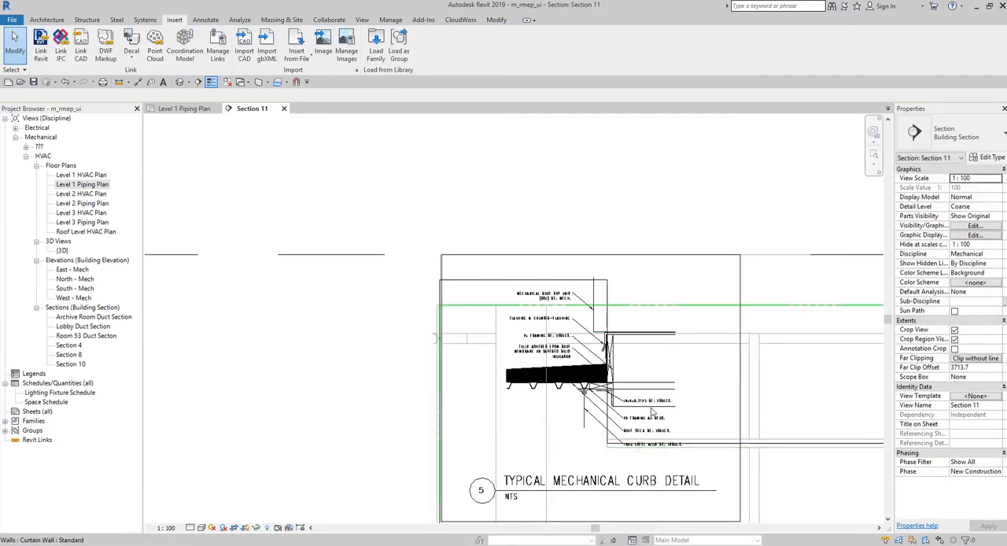
pyautogui.click(654, 411)
pyautogui.click(349, 280)
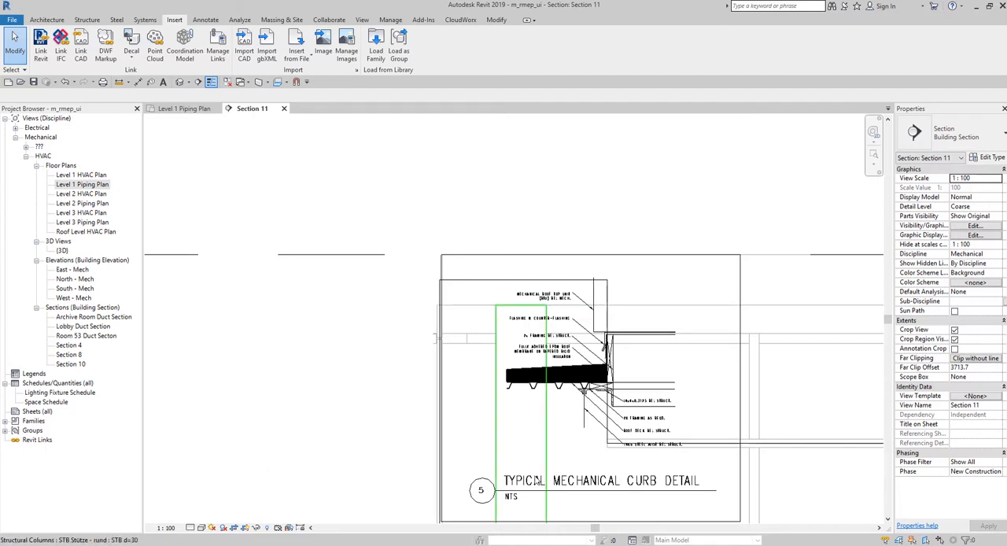
pyautogui.moveTo(521, 490); pyautogui.dragTo(477, 384)
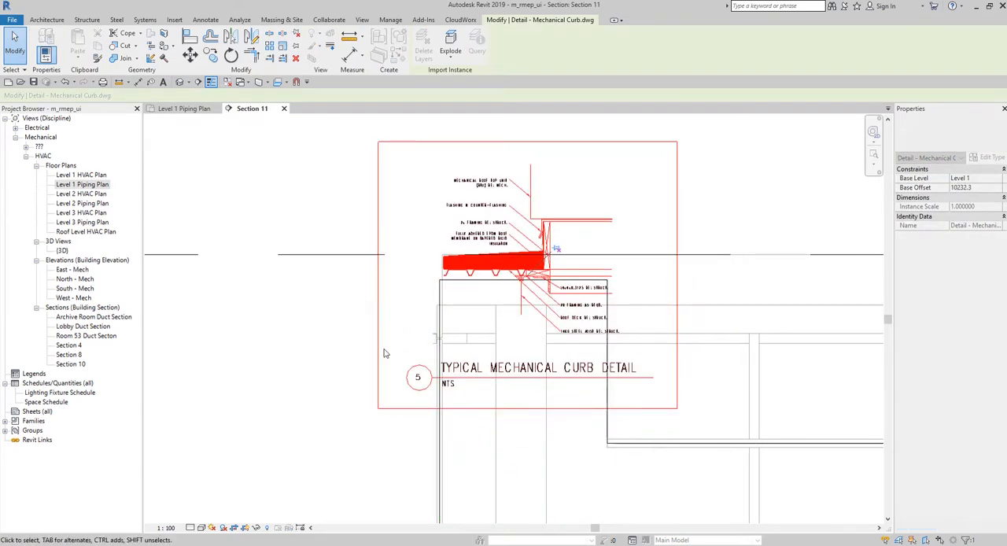
pyautogui.click(246, 395)
pyautogui.scroll(-3, 239, 389)
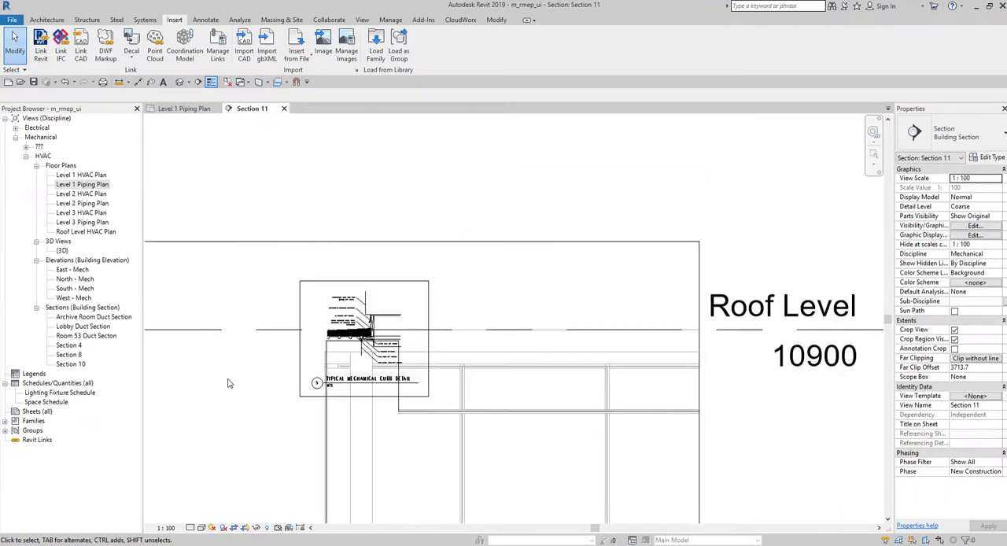
pyautogui.scroll(3, 303, 331)
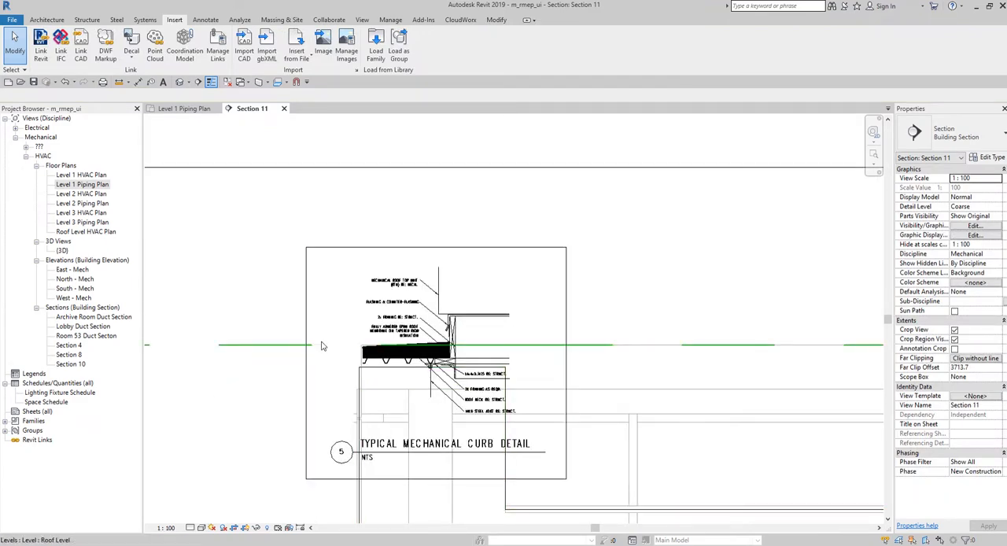